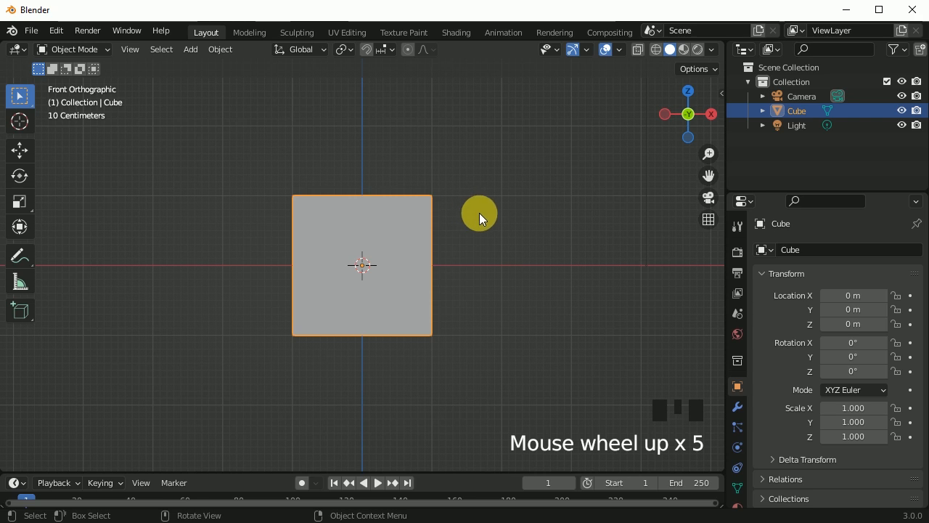
# Delete the default cube
pyautogui.press('s')
pyautogui.click(471, 216)
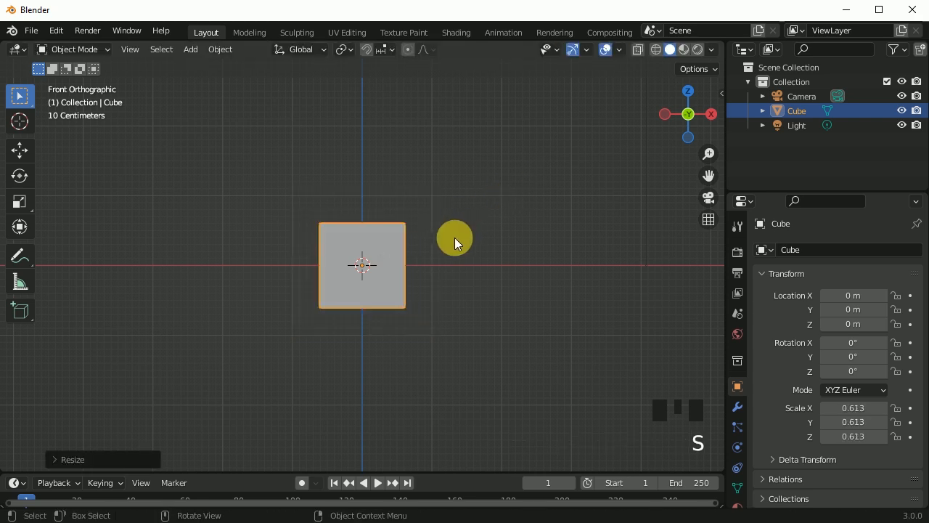
pyautogui.press('Delete')
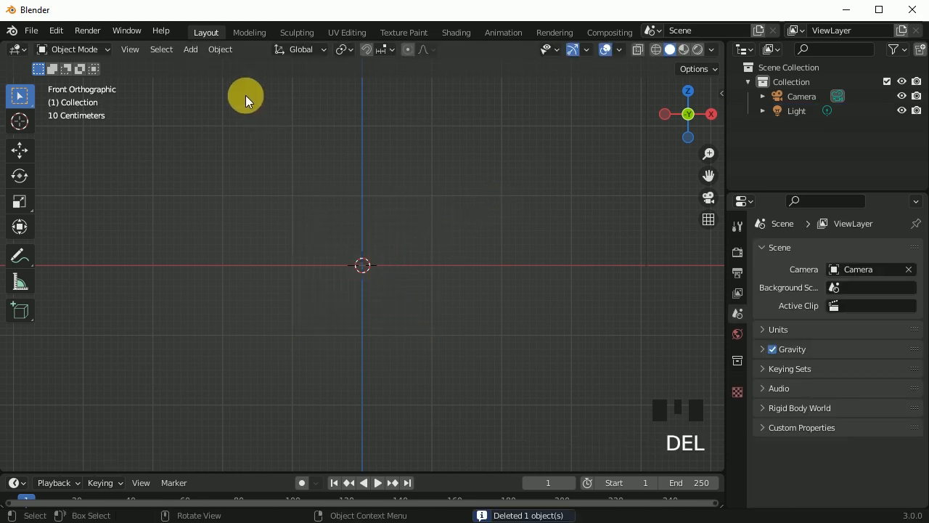
# Add a UV sphere at the origin and scale it down uniformly to about 0.563
pyautogui.click(218, 50)
pyautogui.moveTo(184, 42)
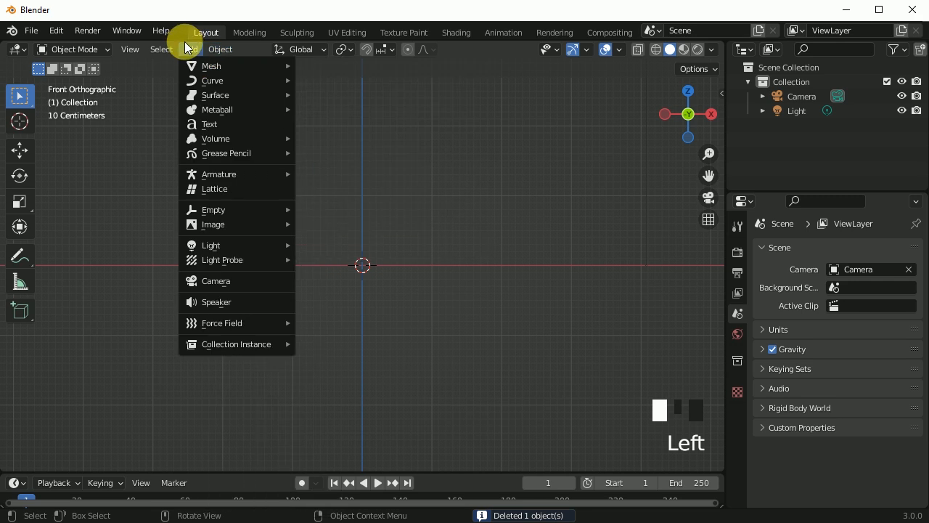
pyautogui.moveTo(210, 66)
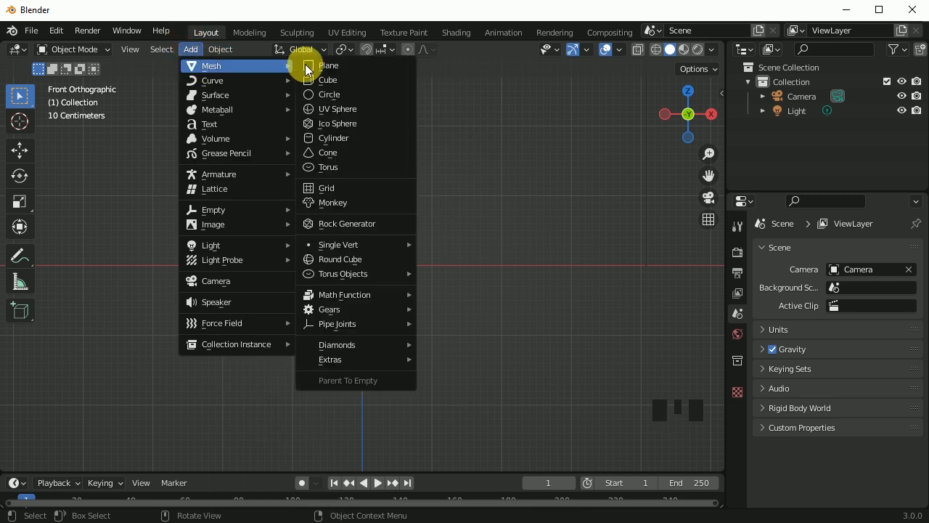
pyautogui.click(338, 108)
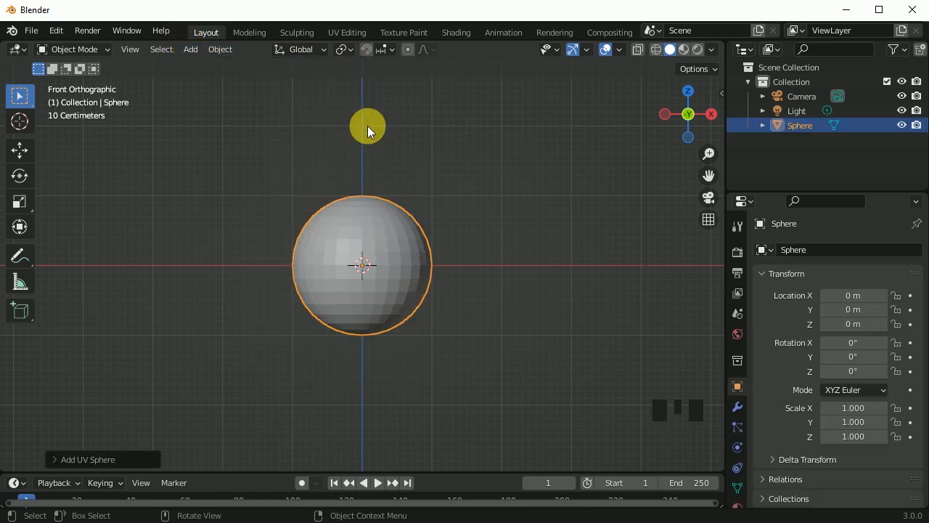
pyautogui.press('s')
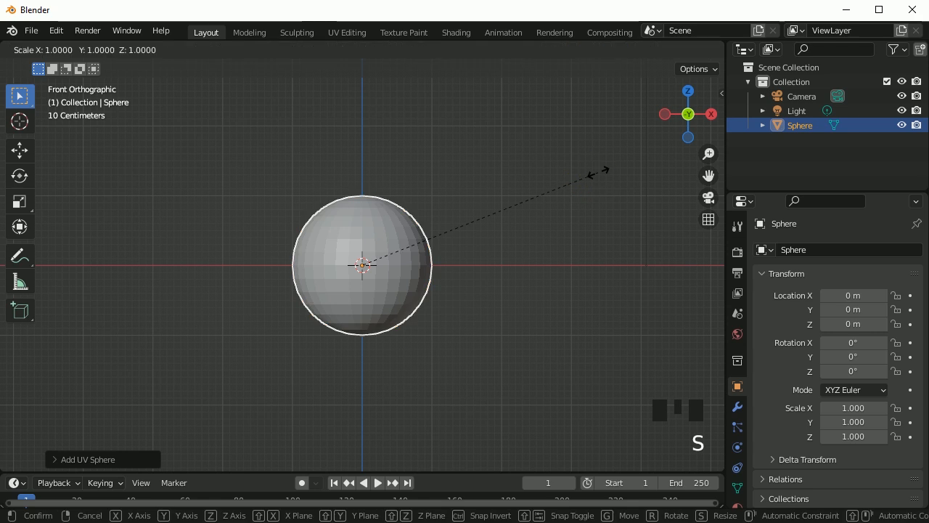
pyautogui.click(501, 216)
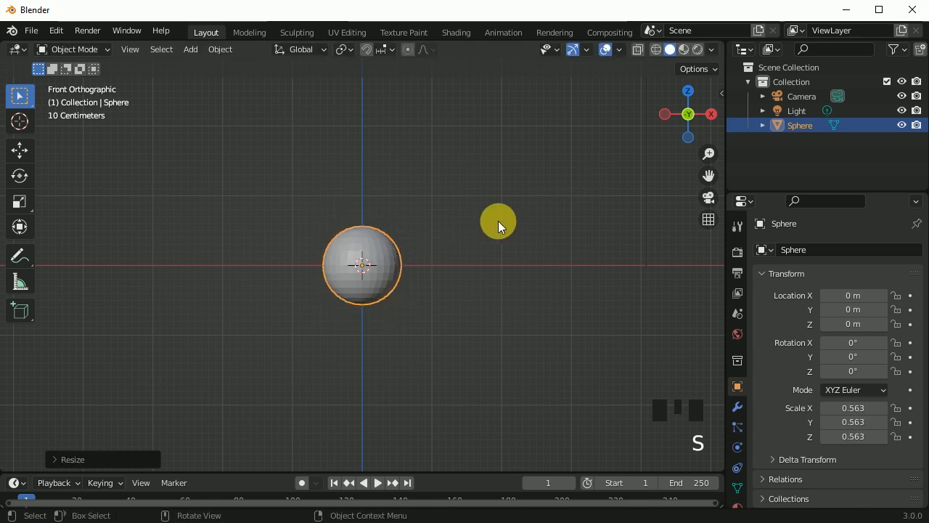
# Delete the sphere's upper and lower vertices with X-ray on, leaving only the three vertex rows around the equator, and return to Object Mode
pyautogui.press('KP_Decimal')
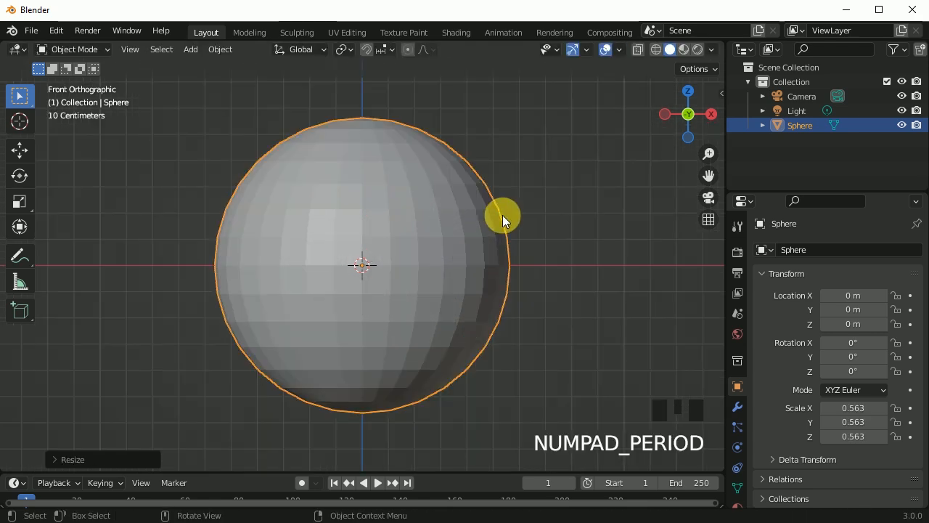
pyautogui.scroll(-1, 468, 227)
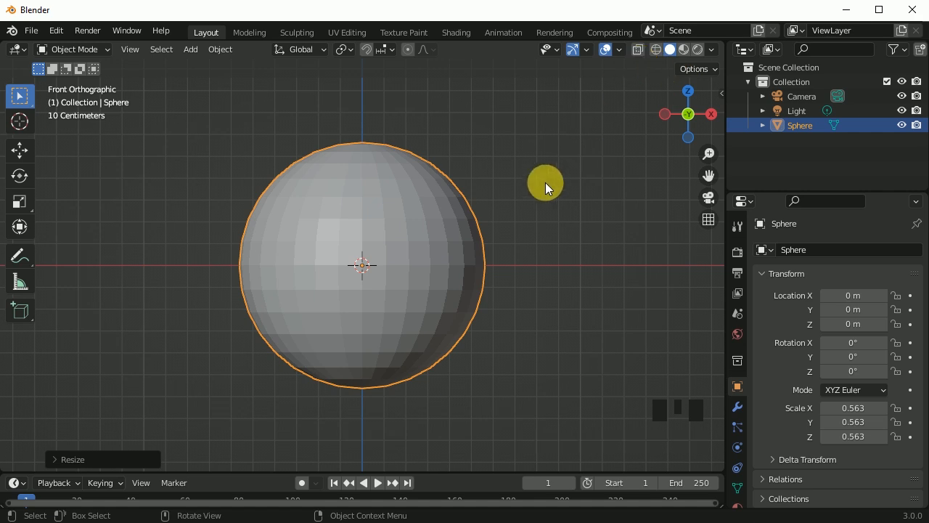
pyautogui.press('Tab')
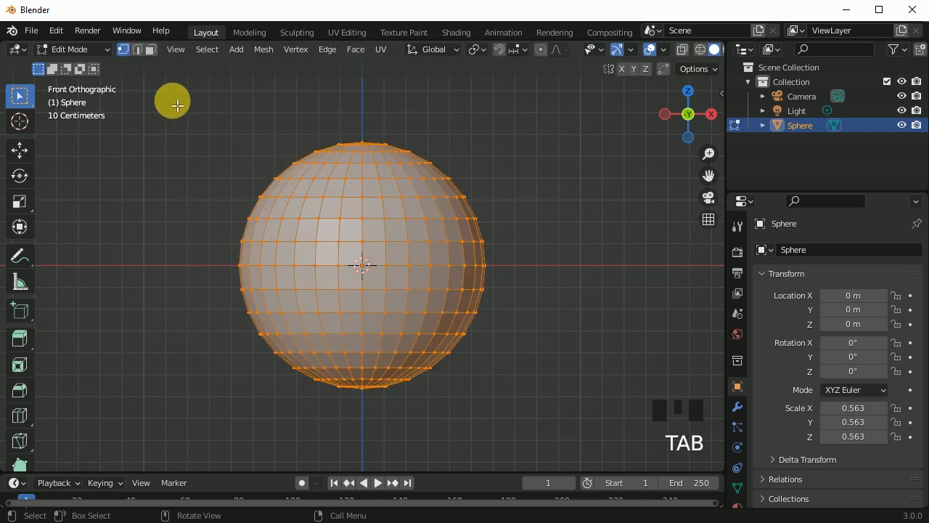
pyautogui.click(681, 48)
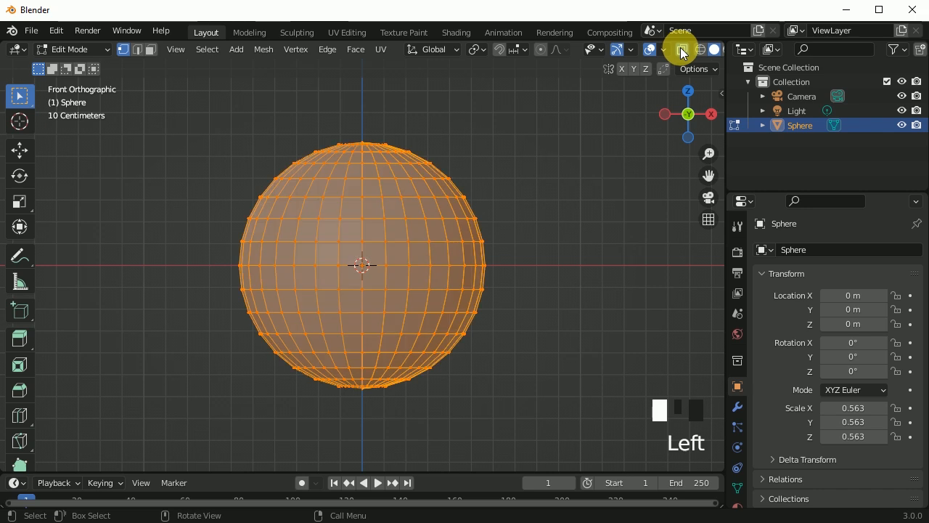
pyautogui.moveTo(130, 108); pyautogui.dragTo(584, 233)
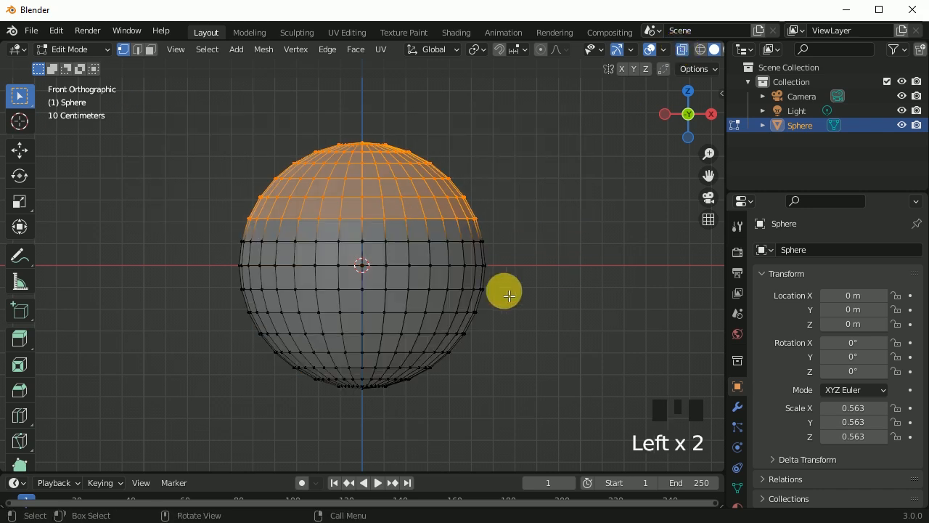
pyautogui.keyDown('shift'); pyautogui.moveTo(225, 316); pyautogui.dragTo(707, 457); pyautogui.keyUp('shift')
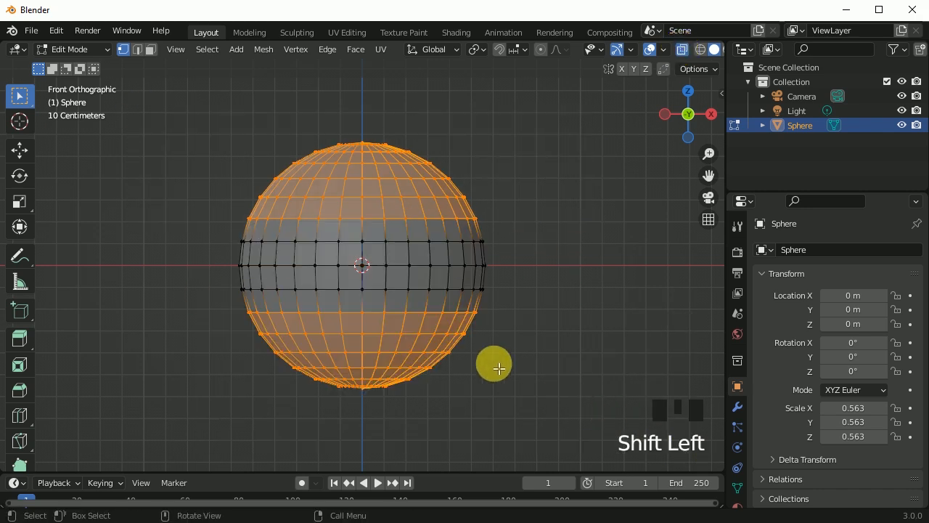
pyautogui.press('x')
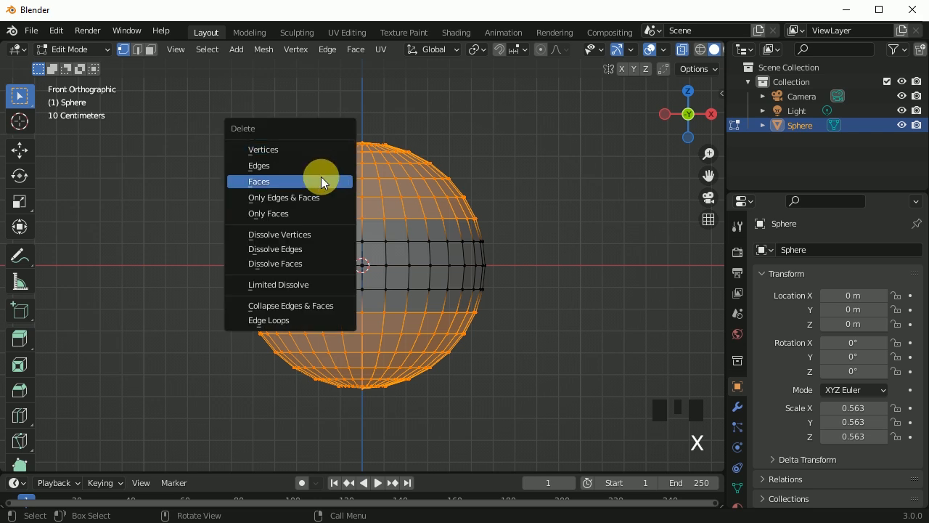
pyautogui.click(320, 151)
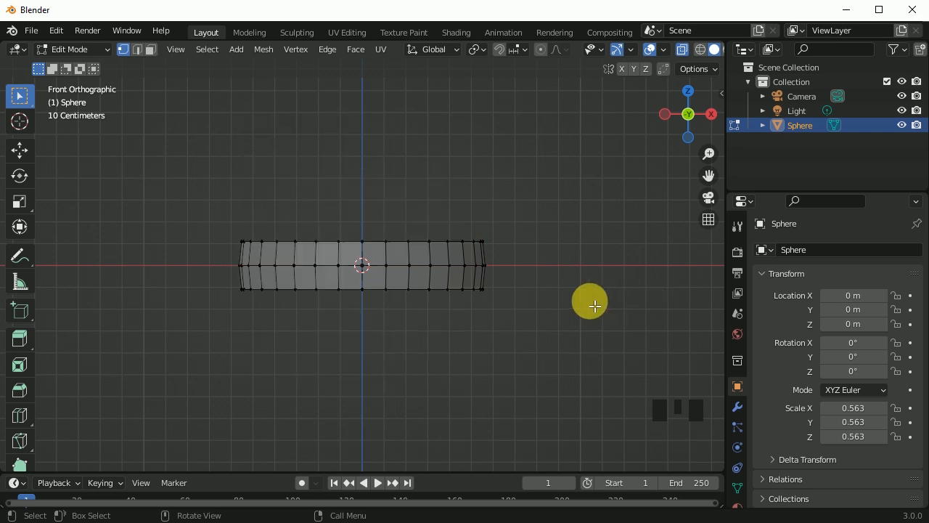
pyautogui.press('Tab')
# Add a Solidify modifier to the sphere band
pyautogui.moveTo(564, 262); pyautogui.dragTo(537, 297, button='middle')
pyautogui.press('KP_1')
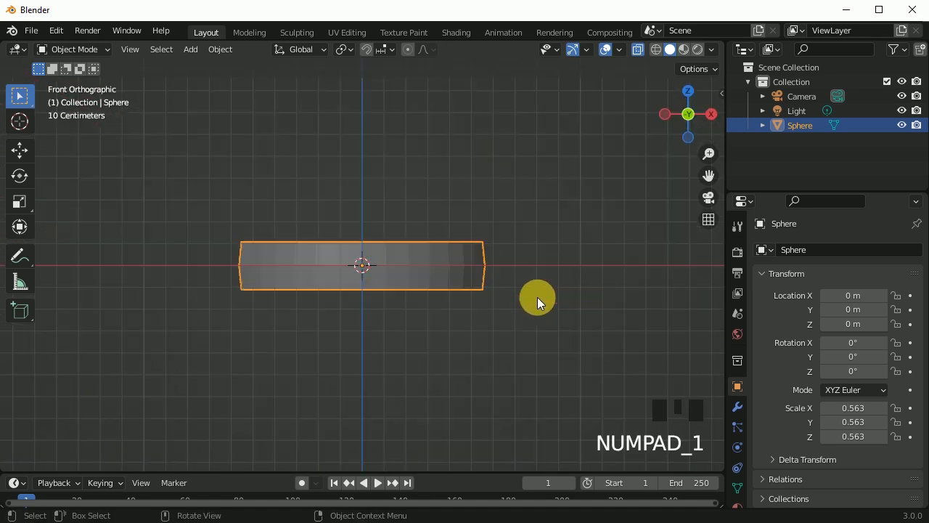
pyautogui.scroll(1, 434, 253)
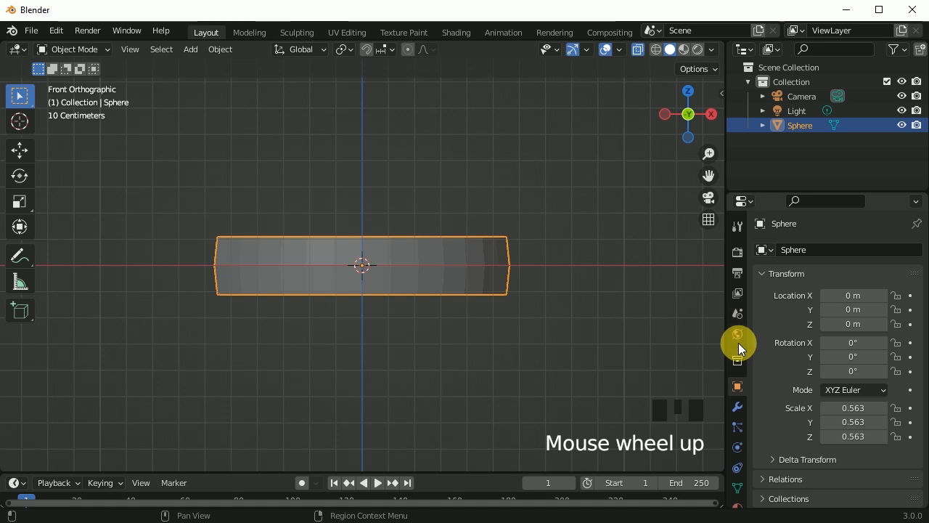
pyautogui.click(737, 406)
pyautogui.click(804, 252)
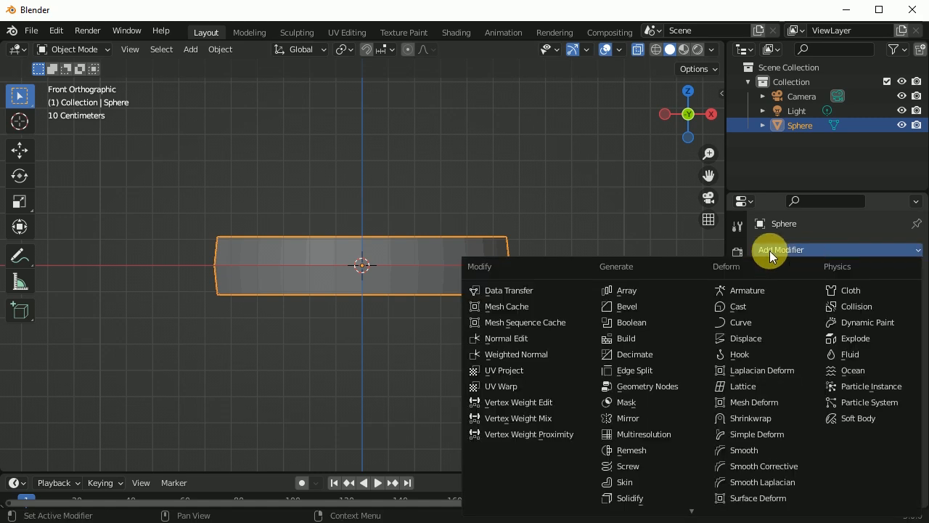
pyautogui.click(630, 498)
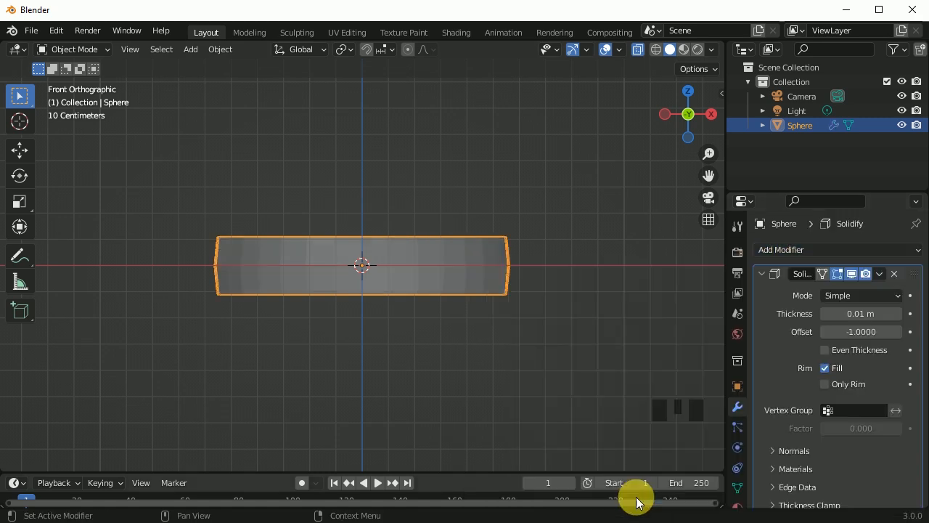
# Set the Solidify thickness to 0.05 m and apply the modifier
pyautogui.click(896, 318)
pyautogui.click(896, 318)
pyautogui.click(897, 318)
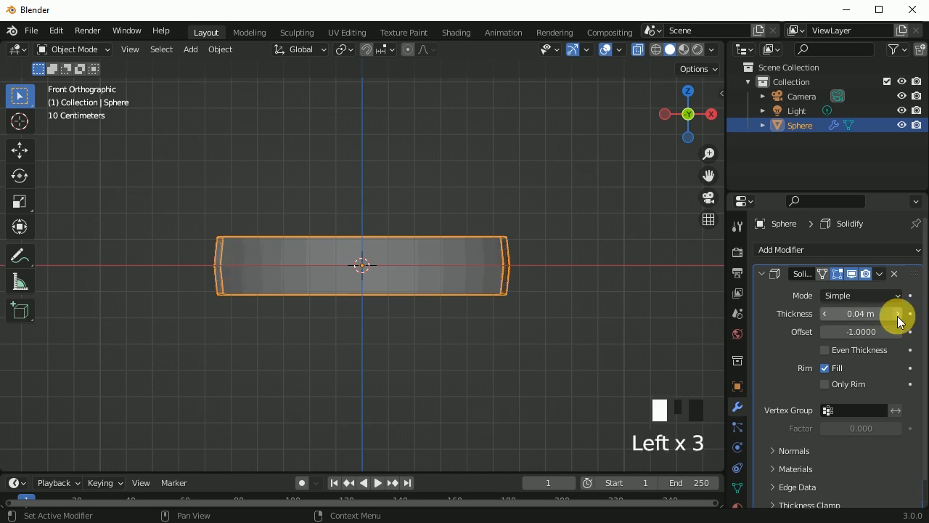
pyautogui.click(897, 318)
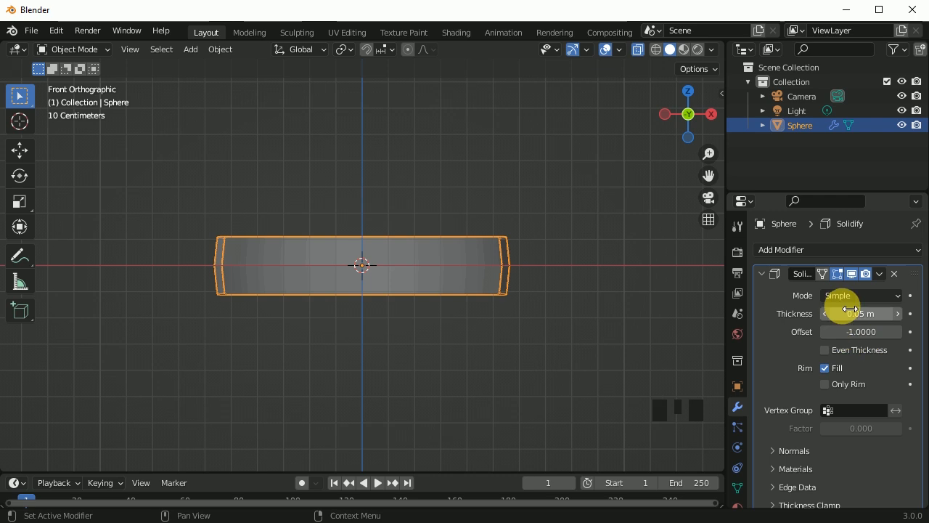
pyautogui.click(881, 274)
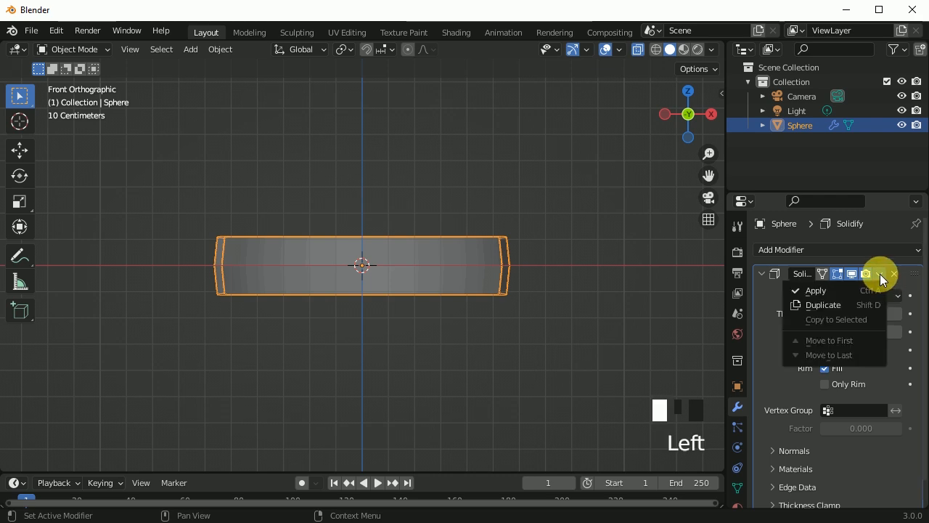
pyautogui.click(842, 289)
# Add a Subdivision Surface modifier with viewport level 3 to the band and turn off X-ray display
pyautogui.click(776, 254)
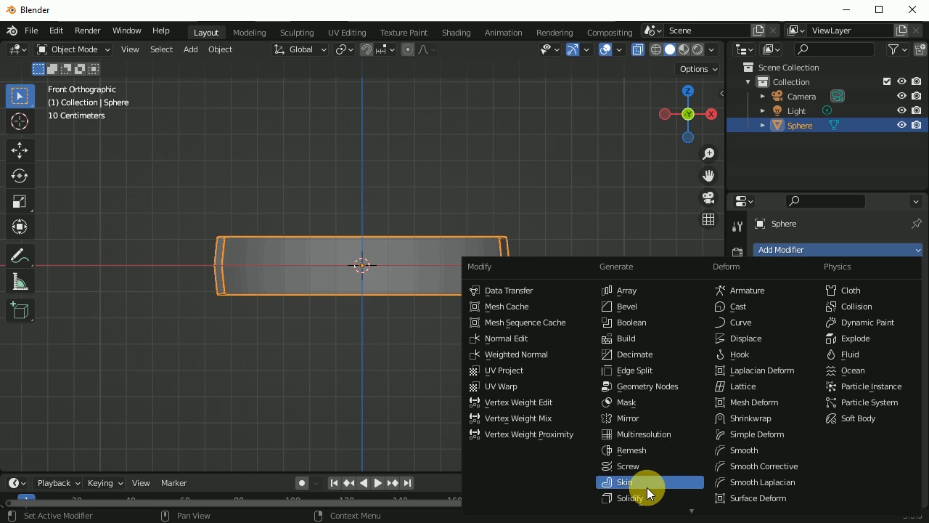
pyautogui.scroll(-2, 647, 489)
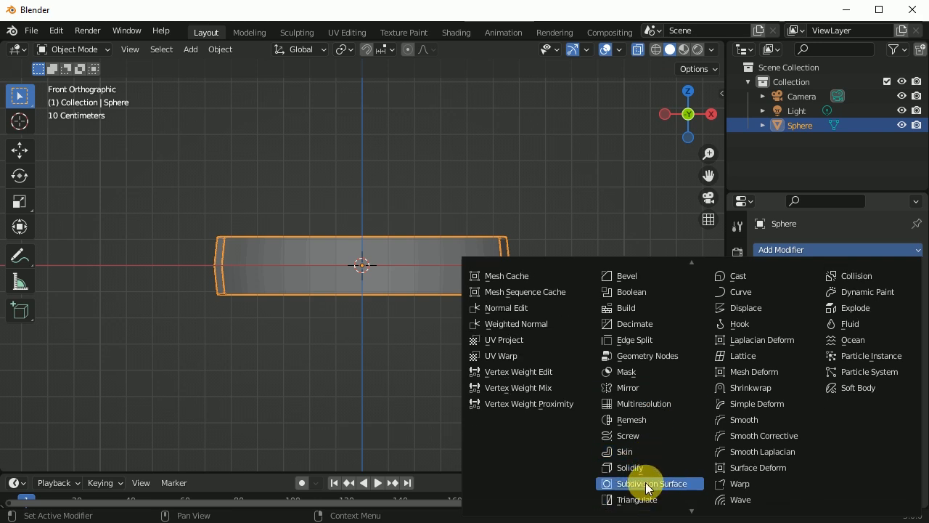
pyautogui.click(646, 483)
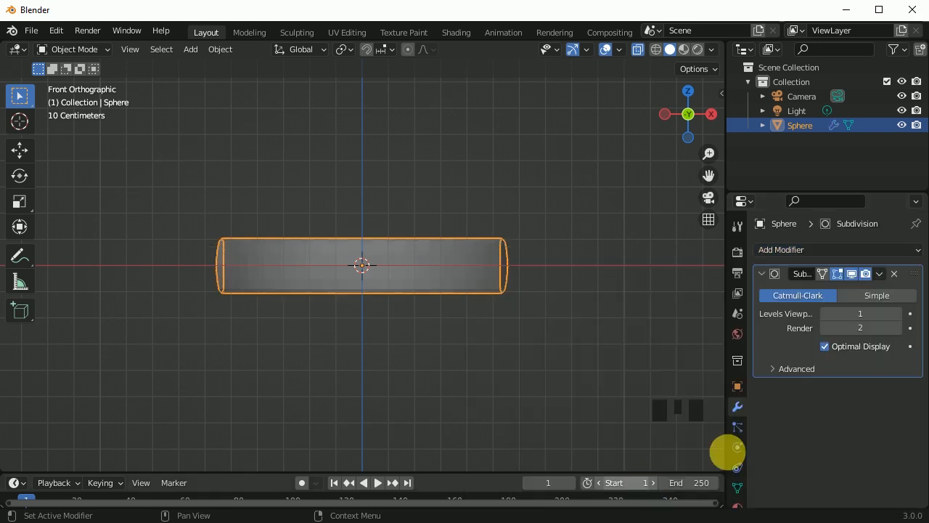
pyautogui.click(899, 317)
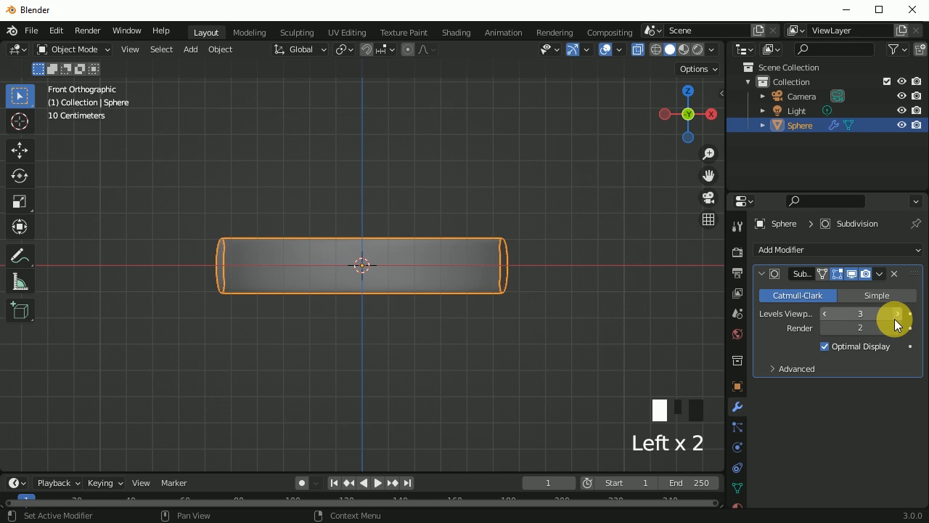
pyautogui.moveTo(551, 293); pyautogui.dragTo(471, 378, button='middle')
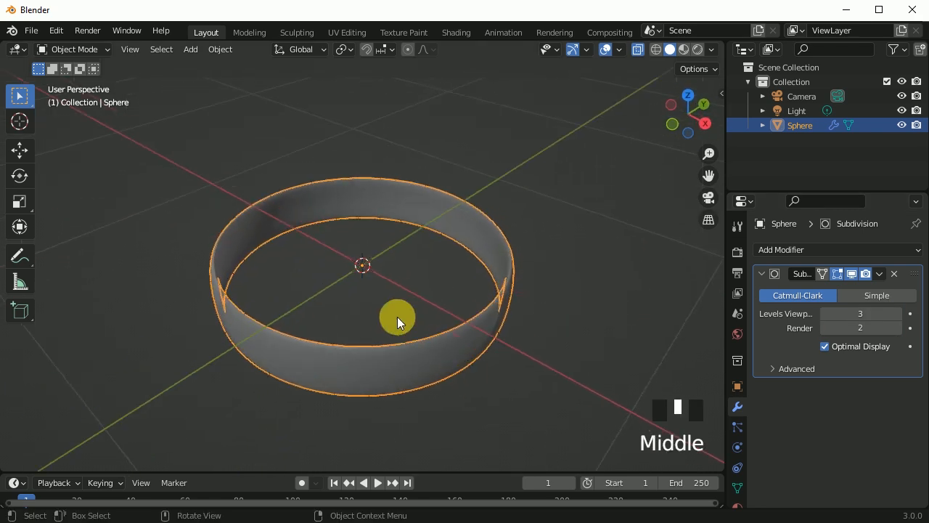
pyautogui.click(638, 51)
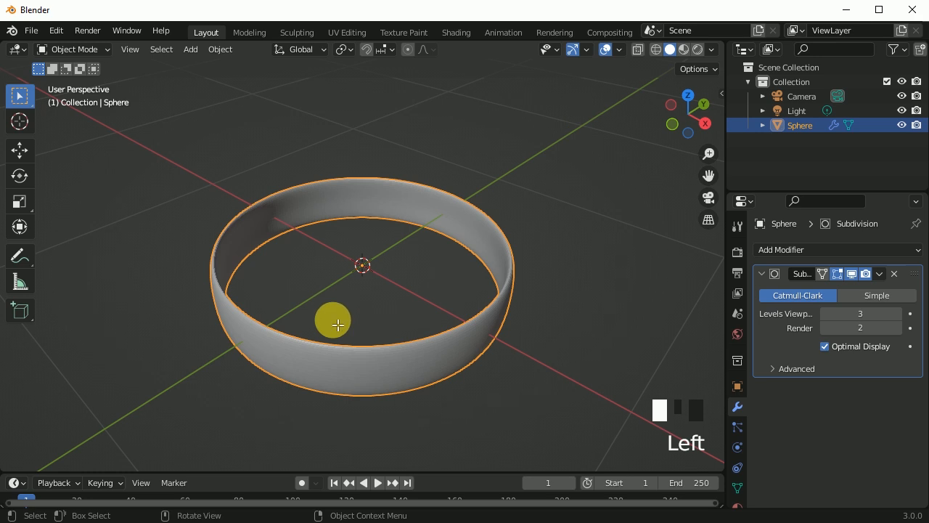
# In Edit Mode, add a single loop cut around the middle of the band's upper rim
pyautogui.press('Tab')
pyautogui.scroll(3, 240, 322)
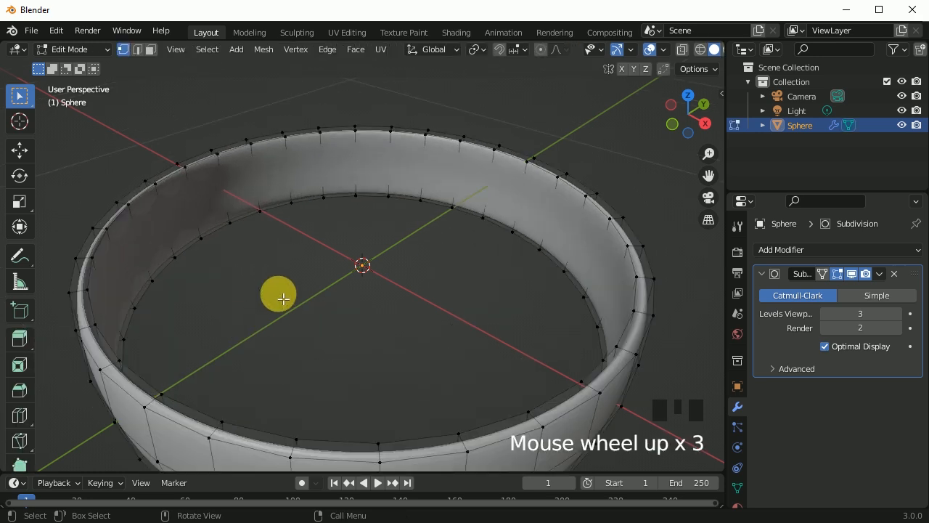
pyautogui.scroll(-2, 276, 295)
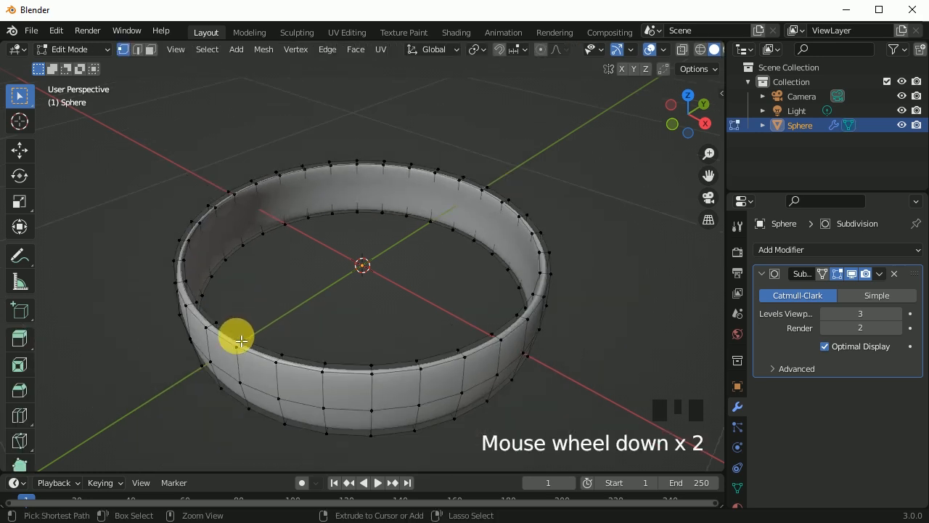
pyautogui.hotkey('ctrl', 'r')
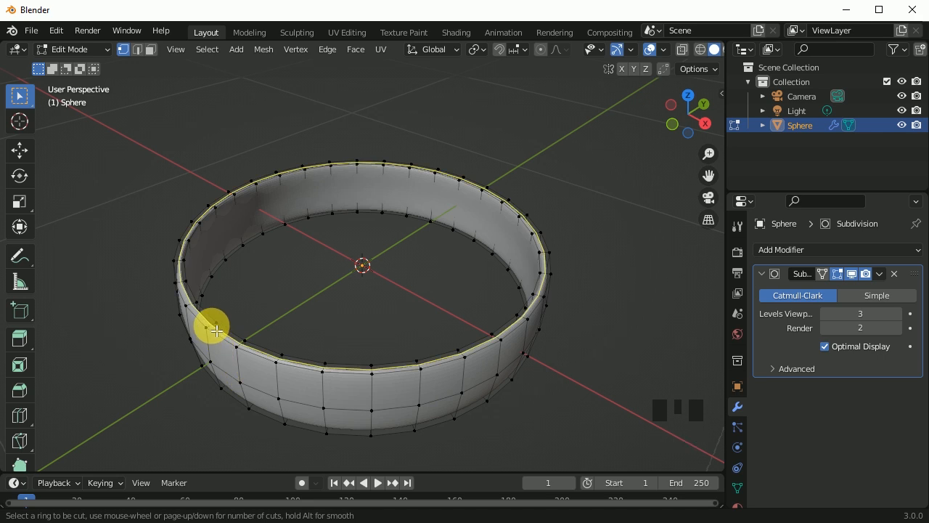
pyautogui.click(217, 331)
pyautogui.click(211, 327)
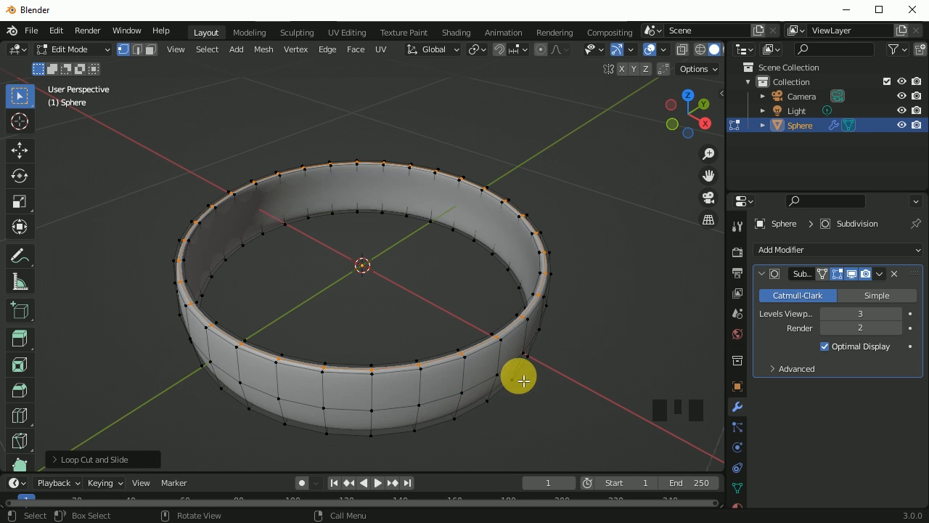
# Add a matching loop cut around the middle of the band's lower rim
pyautogui.scroll(2, 518, 376)
pyautogui.keyDown('shift'); pyautogui.moveTo(426, 381); pyautogui.dragTo(417, 290, button='middle'); pyautogui.keyUp('shift')
pyautogui.moveTo(424, 380); pyautogui.dragTo(376, 292, button='middle')
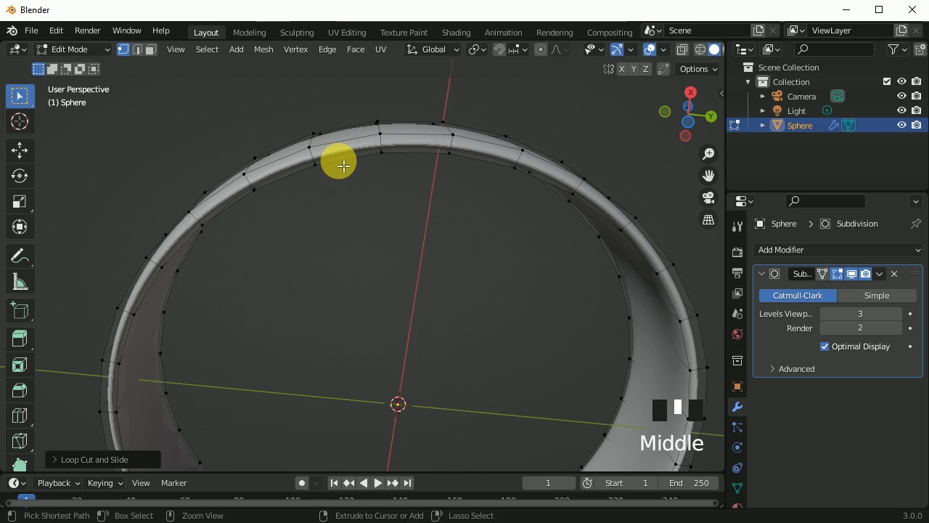
pyautogui.hotkey('ctrl', 'r')
pyautogui.click(317, 165)
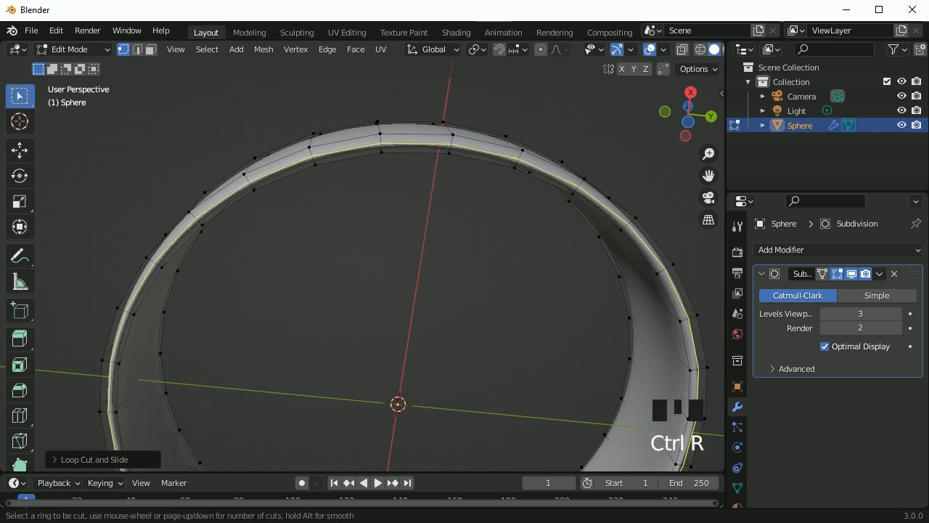
pyautogui.click(321, 169)
pyautogui.moveTo(539, 129); pyautogui.dragTo(365, 290, button='middle')
pyautogui.press('KP_7')
pyautogui.keyDown('shift'); pyautogui.moveTo(529, 249); pyautogui.dragTo(453, 251, button='middle'); pyautogui.keyUp('shift')
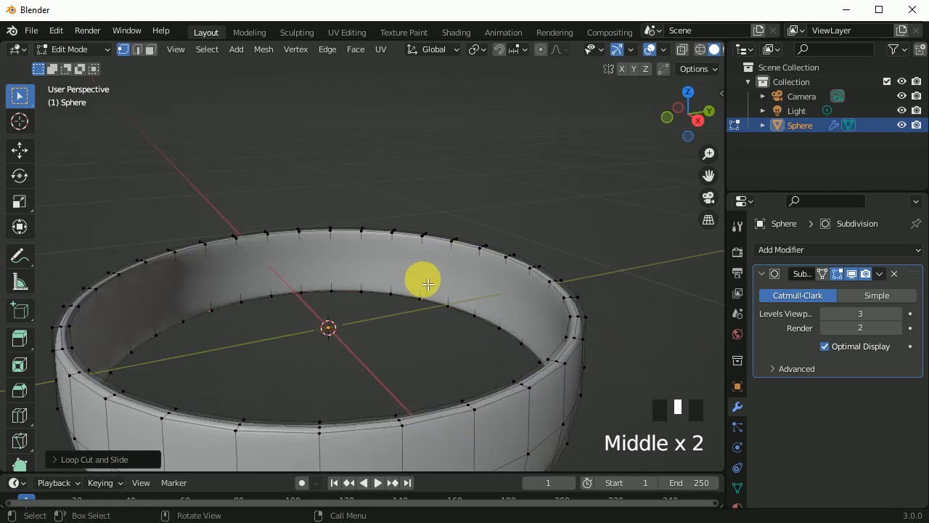
# Return to Object Mode and apply the band's Subdivision Surface modifier
pyautogui.press('KP_1')
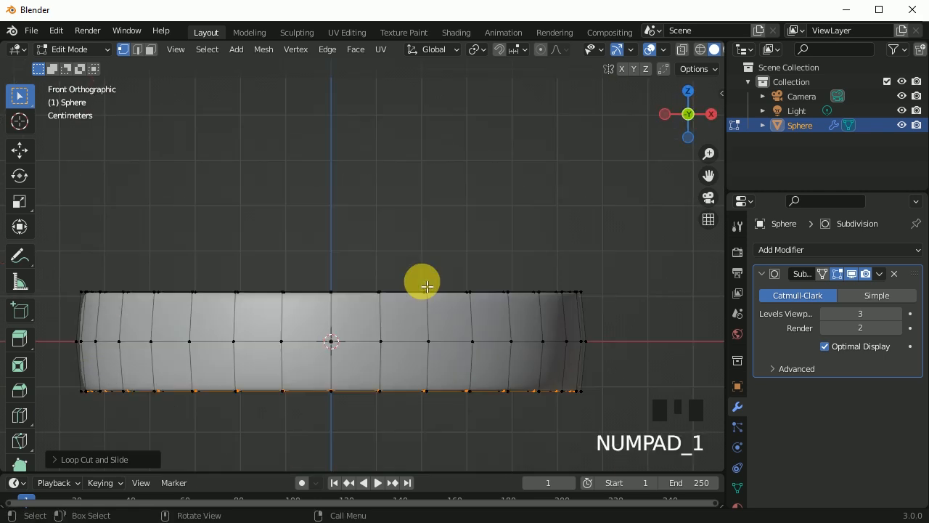
pyautogui.click(879, 273)
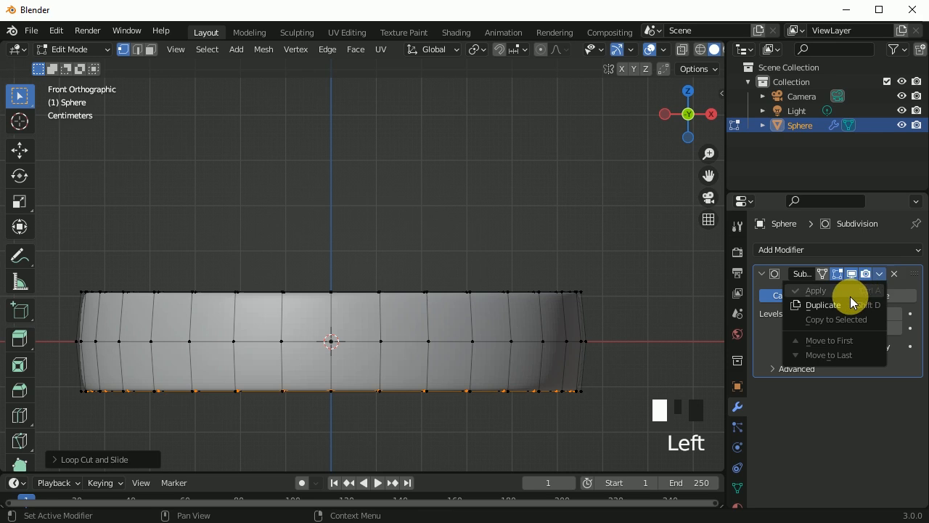
pyautogui.press('Tab')
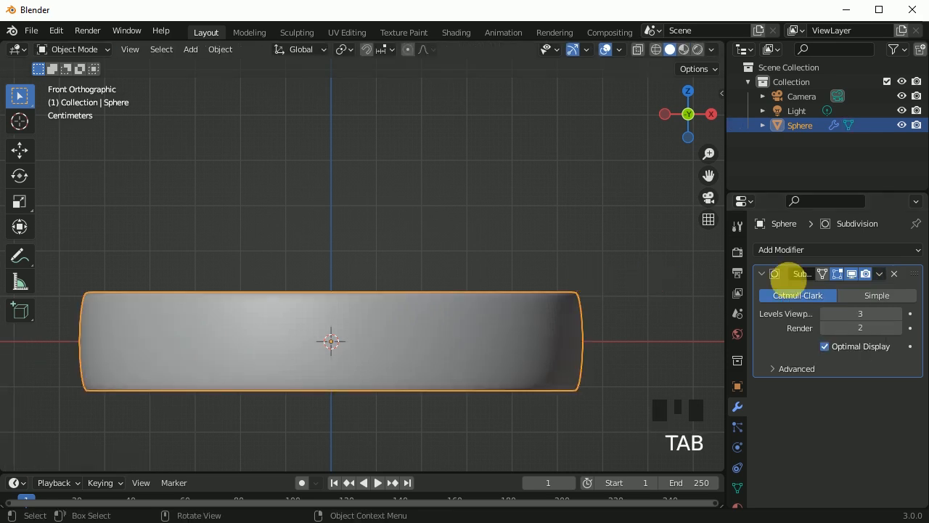
pyautogui.click(879, 273)
pyautogui.click(842, 286)
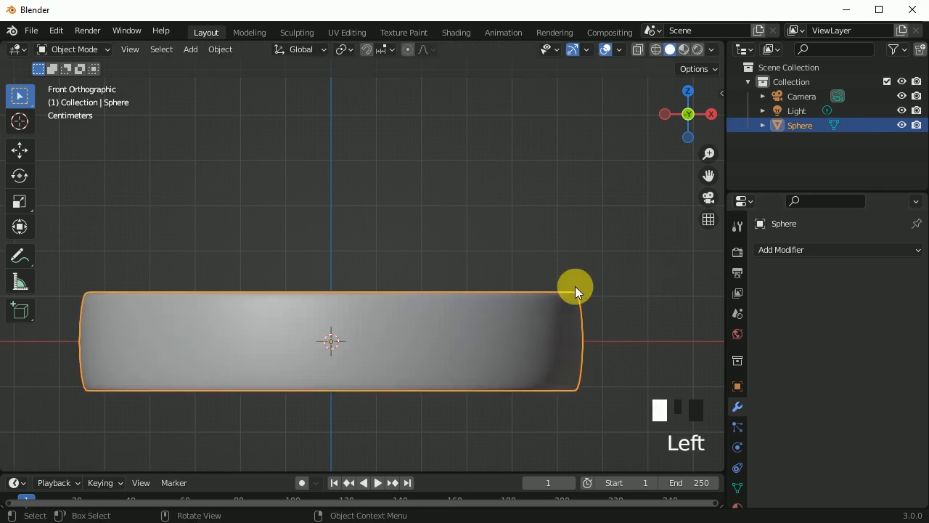
# Shade the band smooth and enable Auto Smooth at 30° in its normals settings
pyautogui.click(509, 312)
pyautogui.rightClick(500, 315)
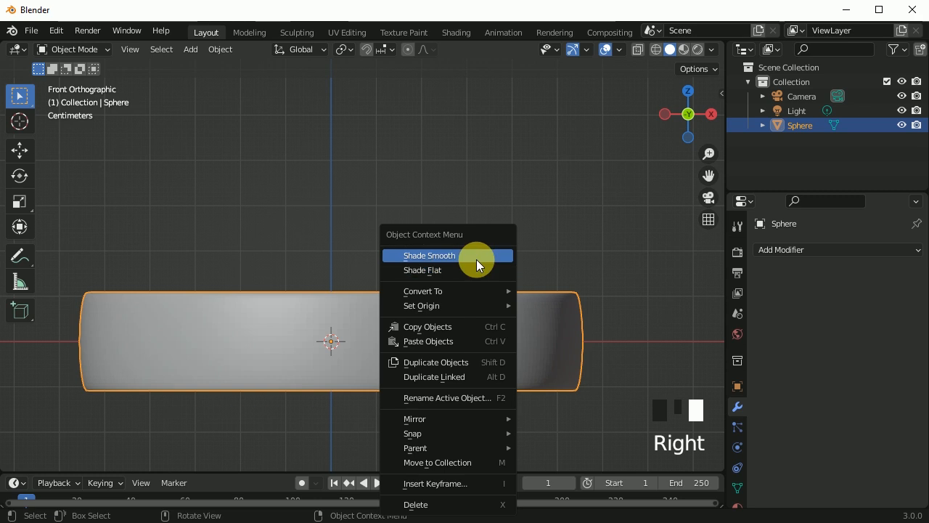
pyautogui.click(736, 486)
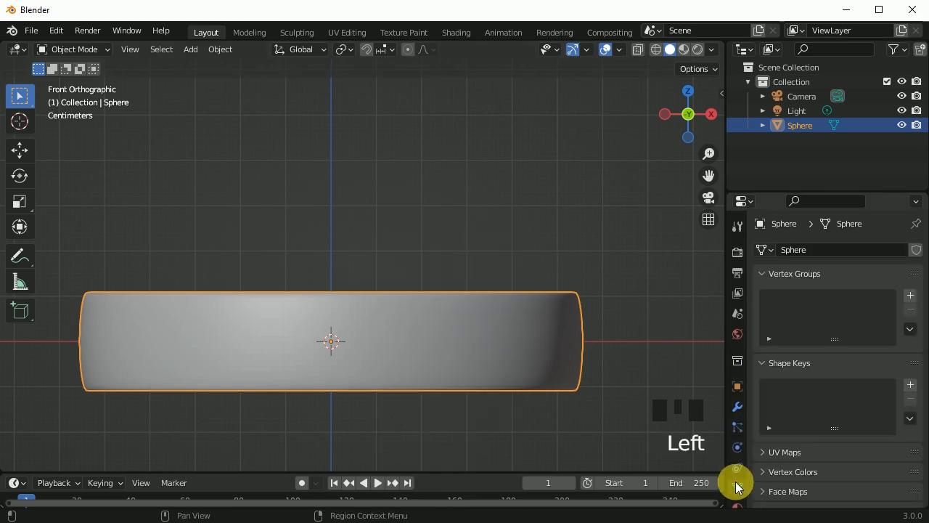
pyautogui.scroll(-10, 767, 441)
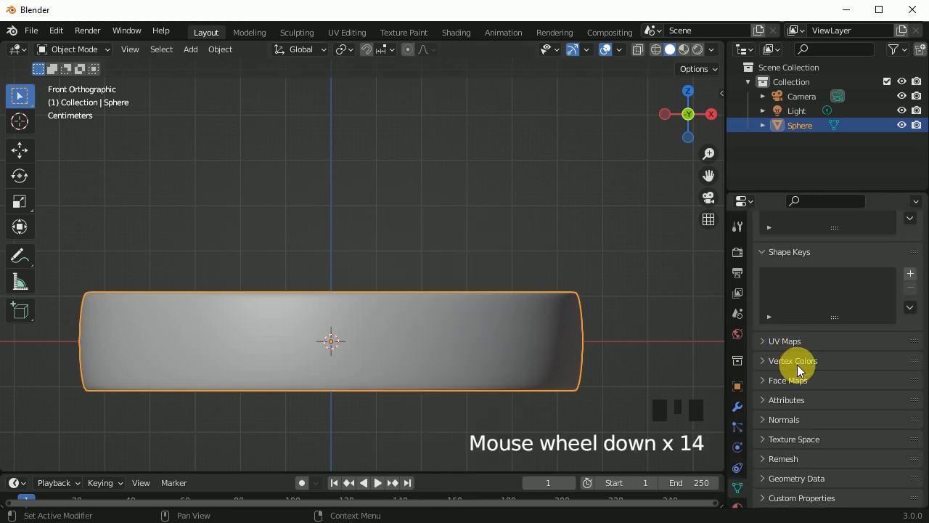
pyautogui.click(778, 419)
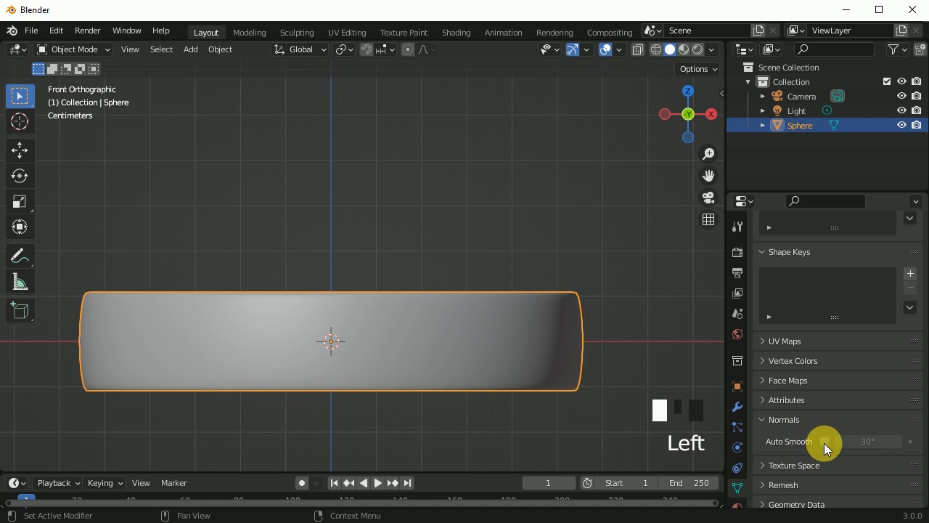
pyautogui.click(824, 443)
pyautogui.click(661, 321)
pyautogui.click(450, 307)
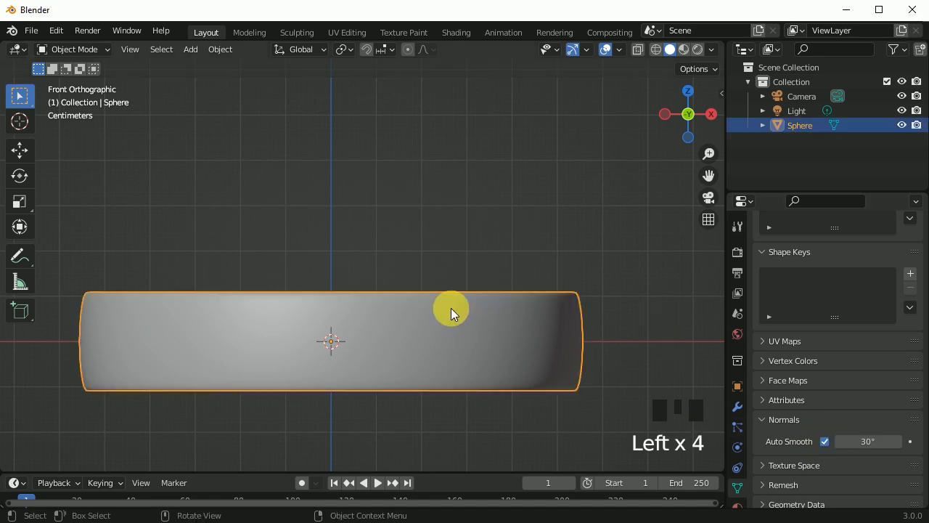
# Rotate the band in front view so it tilts diagonally, rising towards positive X
pyautogui.scroll(-4, 397, 236)
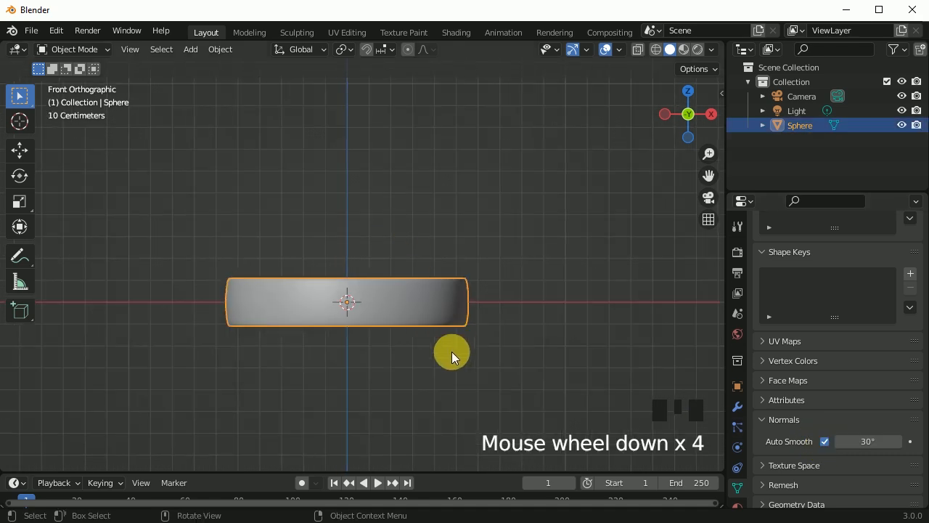
pyautogui.press('r')
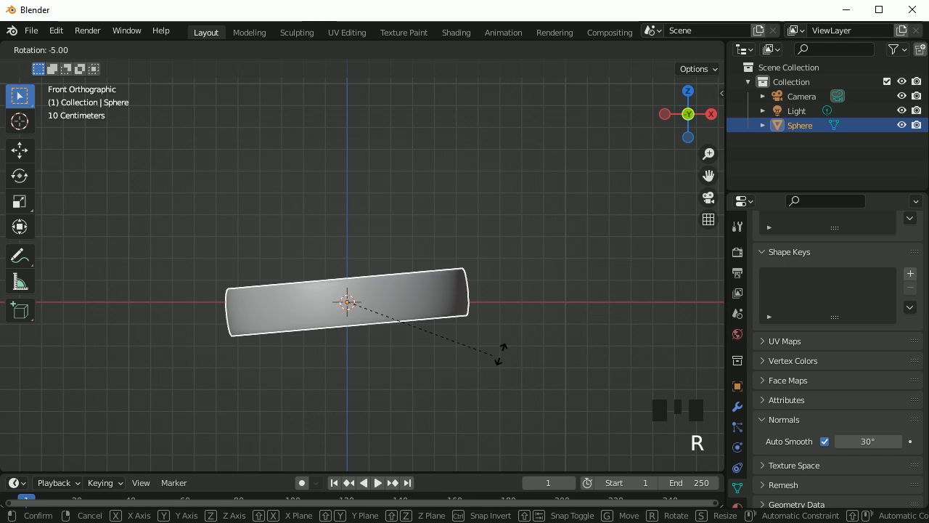
pyautogui.click(592, 241)
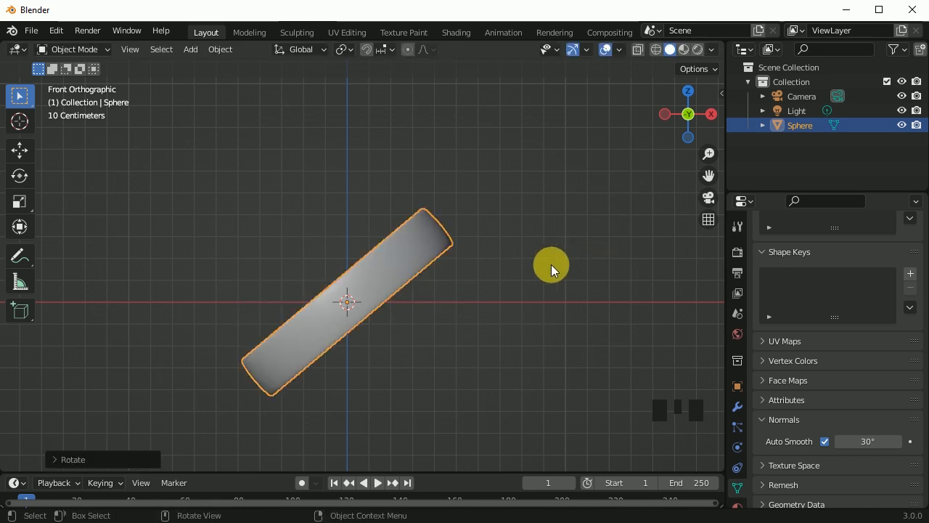
# Duplicate the tilted band in place and rotate the copy about the Y axis to the mirrored tilt, forming an X
pyautogui.hotkey('shift', 'd')
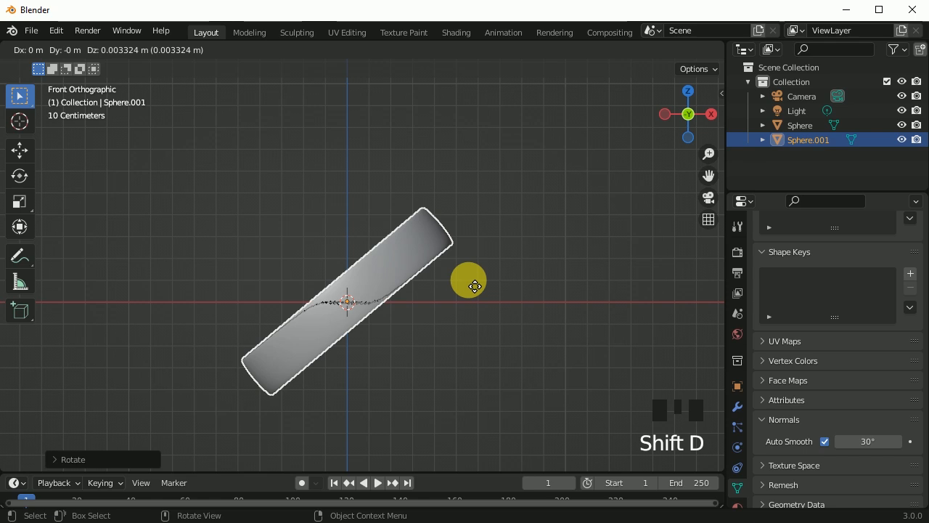
pyautogui.click(474, 286)
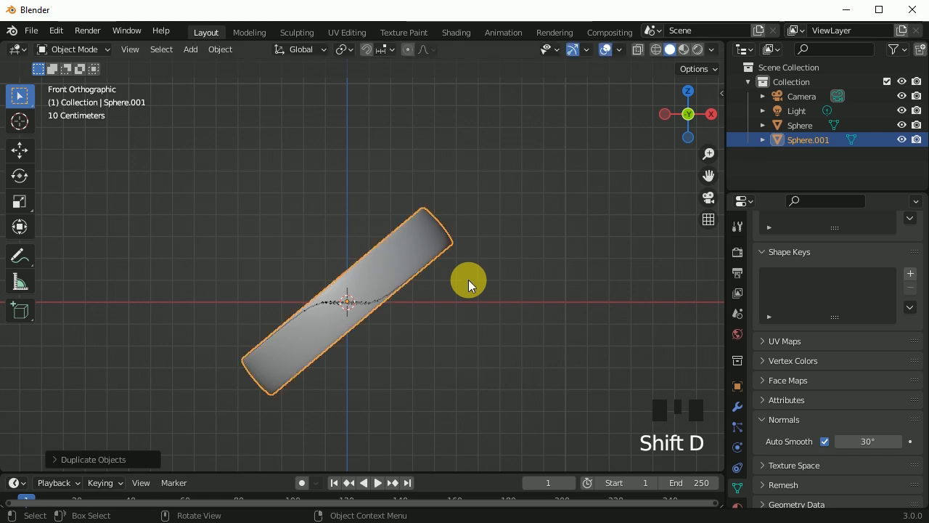
pyautogui.click(19, 175)
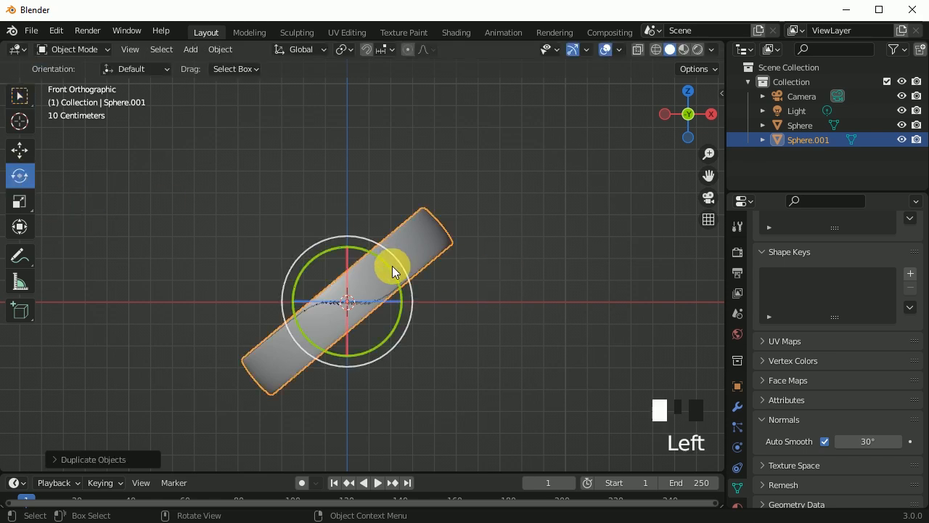
pyautogui.click(391, 268)
pyautogui.moveTo(376, 259); pyautogui.dragTo(286, 280)
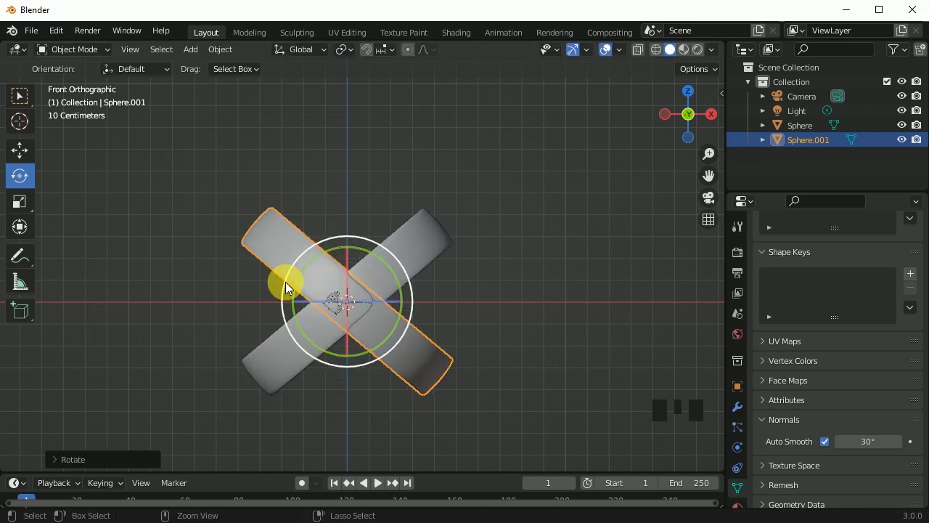
# Scale the original band up very slightly so it wraps over the duplicate where they cross
pyautogui.click(540, 291)
pyautogui.moveTo(539, 291); pyautogui.dragTo(426, 314, button='middle')
pyautogui.scroll(1, 334, 330)
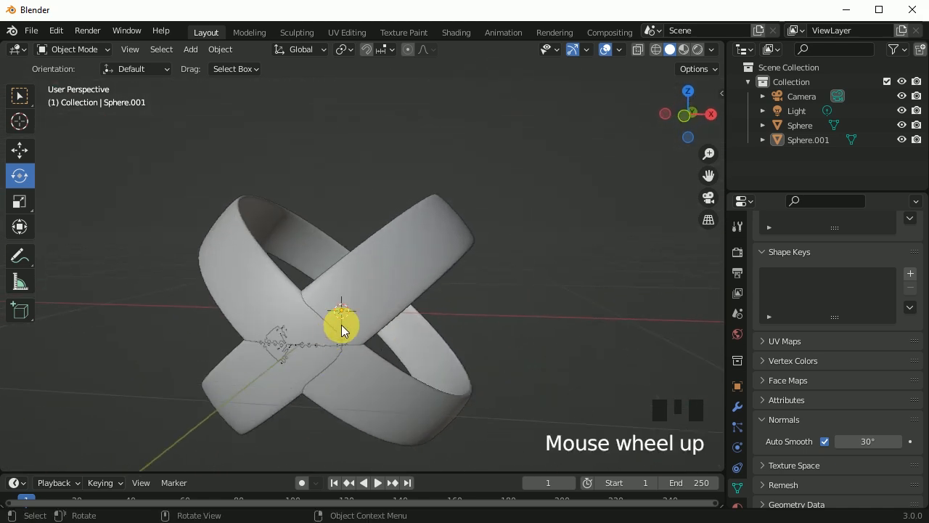
pyautogui.click(368, 285)
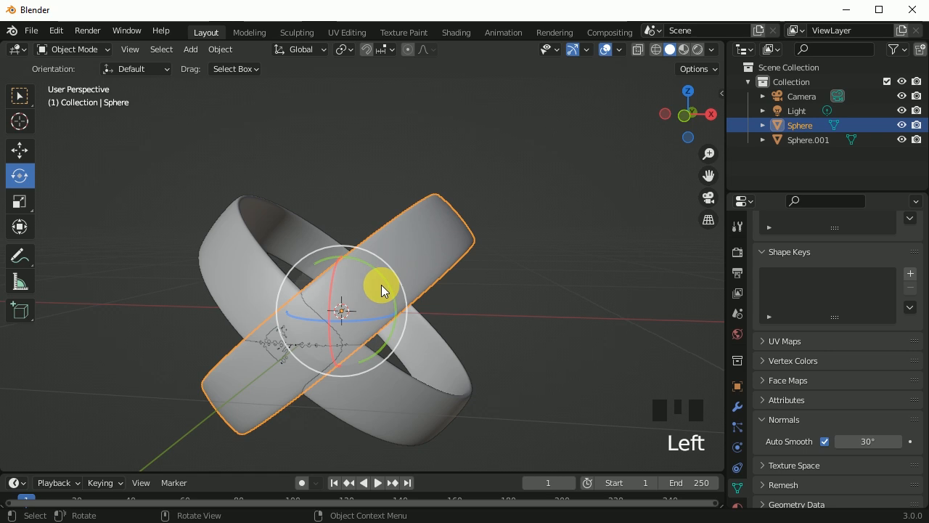
pyautogui.click(17, 151)
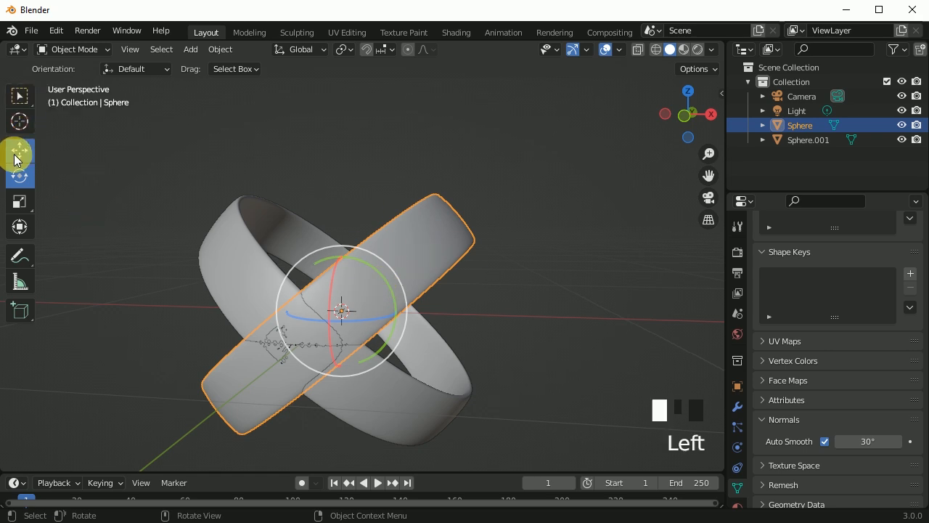
pyautogui.click(535, 333)
pyautogui.moveTo(534, 332); pyautogui.dragTo(499, 365, button='middle')
pyautogui.click(373, 296)
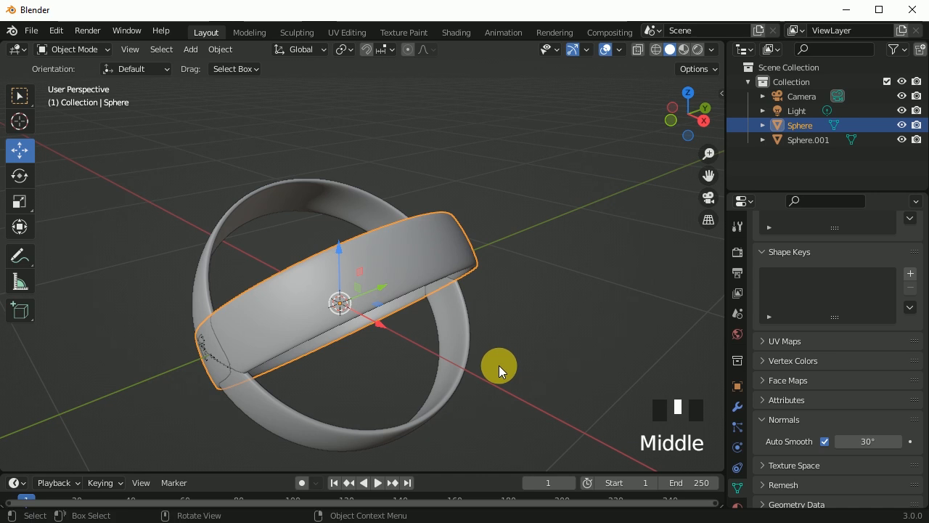
pyautogui.press('s')
pyautogui.click(492, 370)
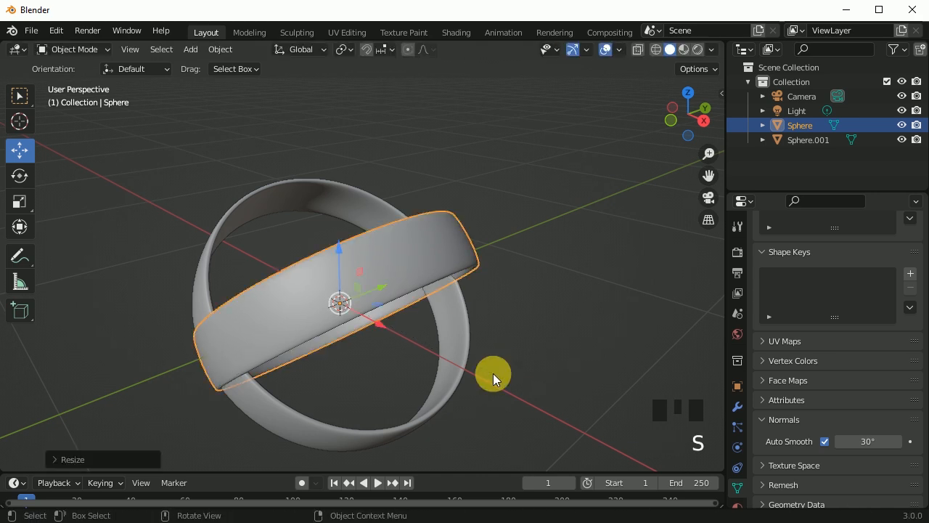
# Check the crossed bands from several angles and add a UV sphere at their centre
pyautogui.moveTo(488, 366); pyautogui.dragTo(517, 349, button='middle')
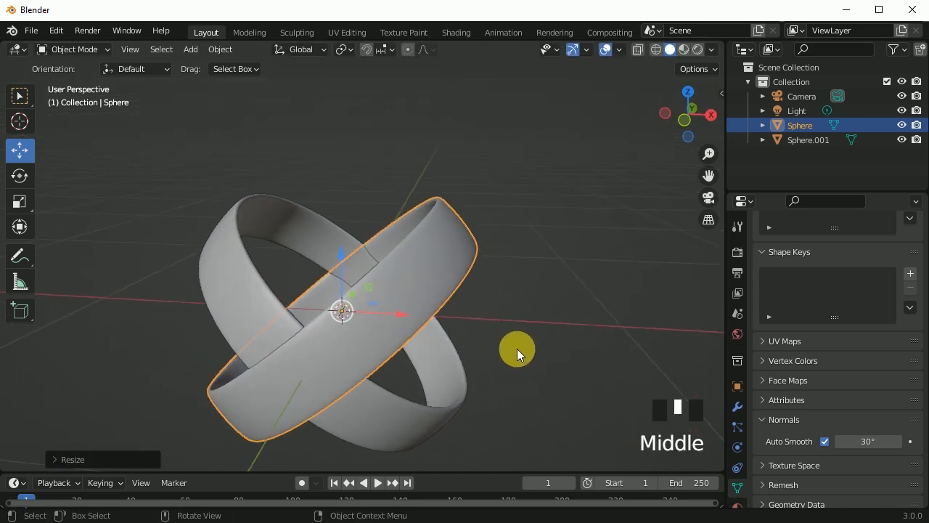
pyautogui.press('KP_7')
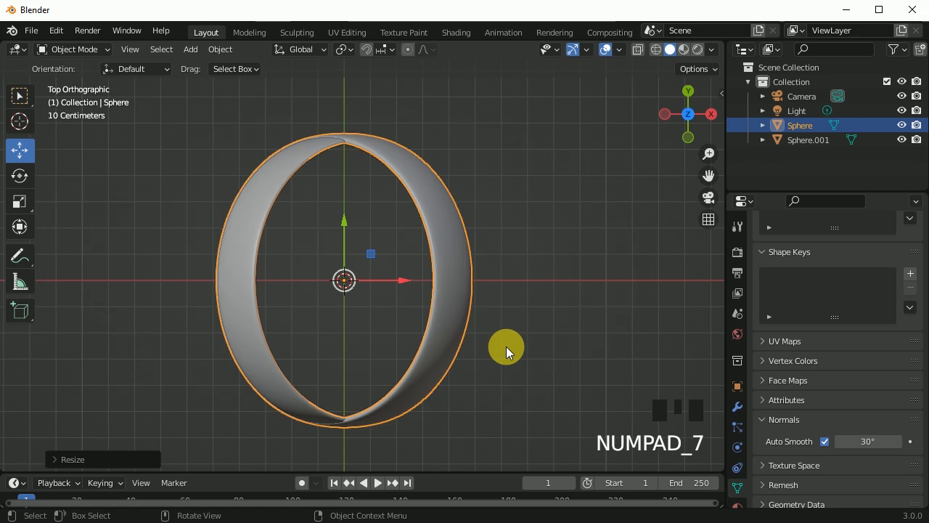
pyautogui.moveTo(435, 378); pyautogui.dragTo(458, 243, button='middle')
pyautogui.moveTo(472, 284); pyautogui.dragTo(426, 336, button='middle')
pyautogui.press('KP_1')
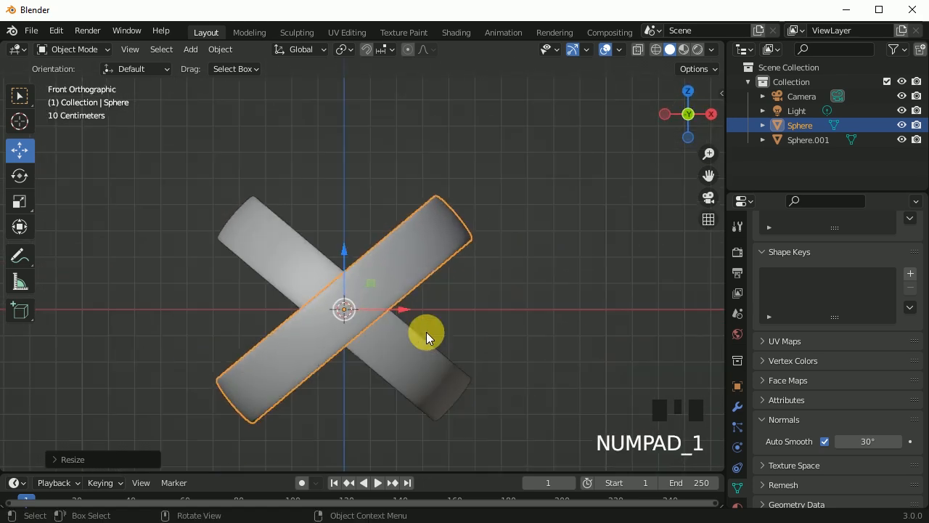
pyautogui.click(522, 134)
pyautogui.click(193, 50)
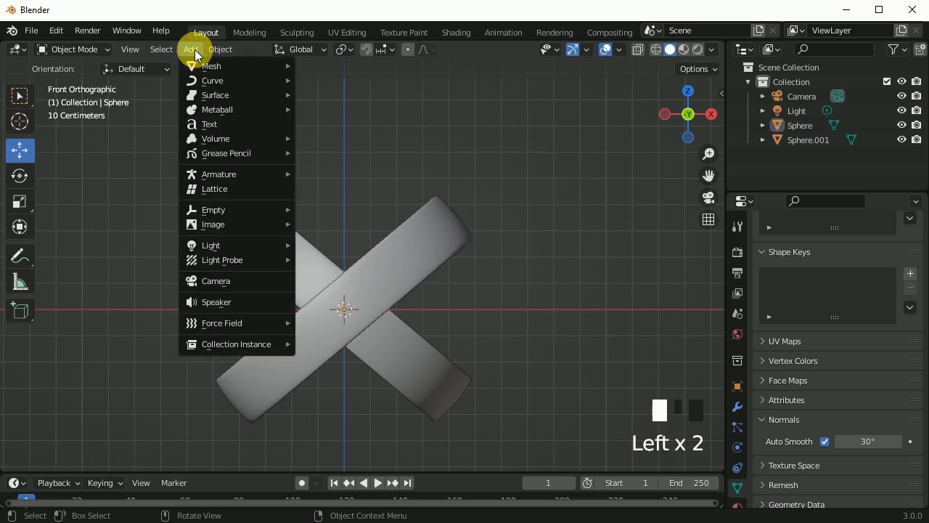
pyautogui.moveTo(194, 61)
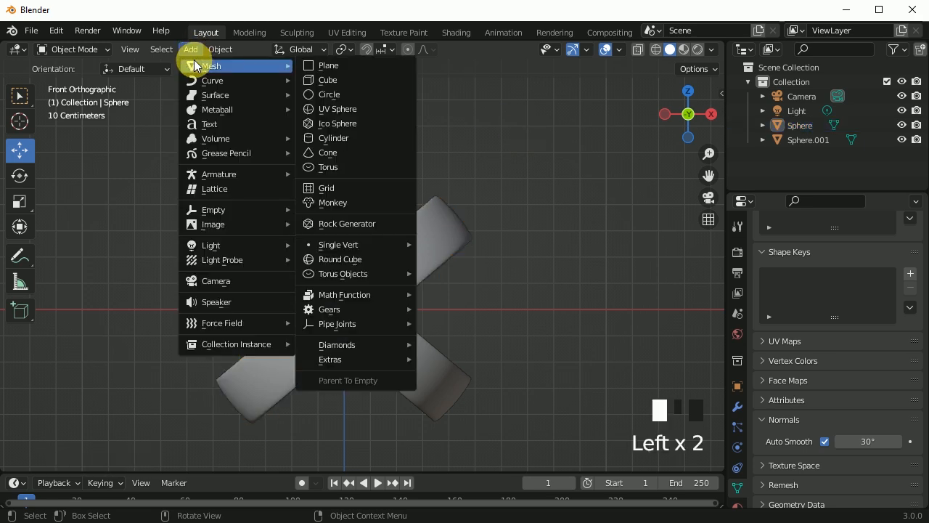
pyautogui.click(332, 109)
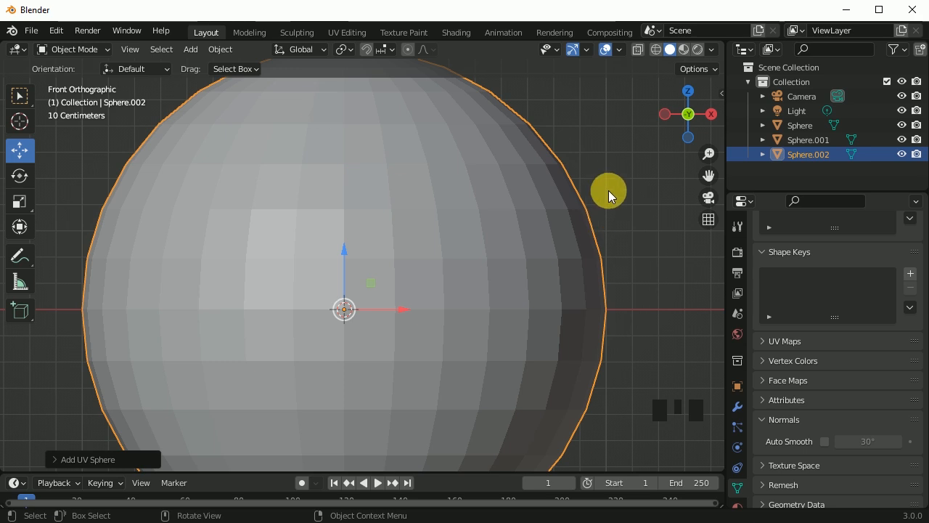
# Scale the new UV sphere down uniformly in front view until it fits inside the crossed bands
pyautogui.scroll(-2, 573, 220)
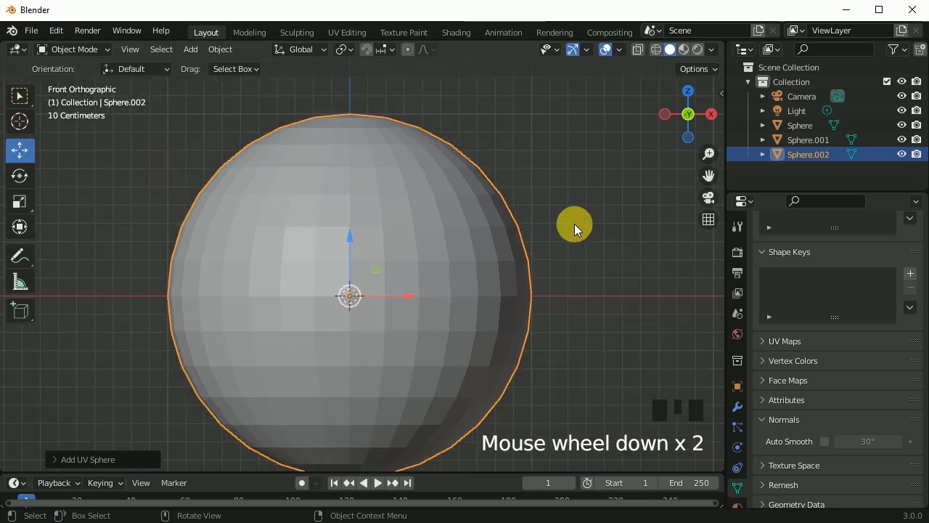
pyautogui.click(20, 201)
pyautogui.press('KP_1')
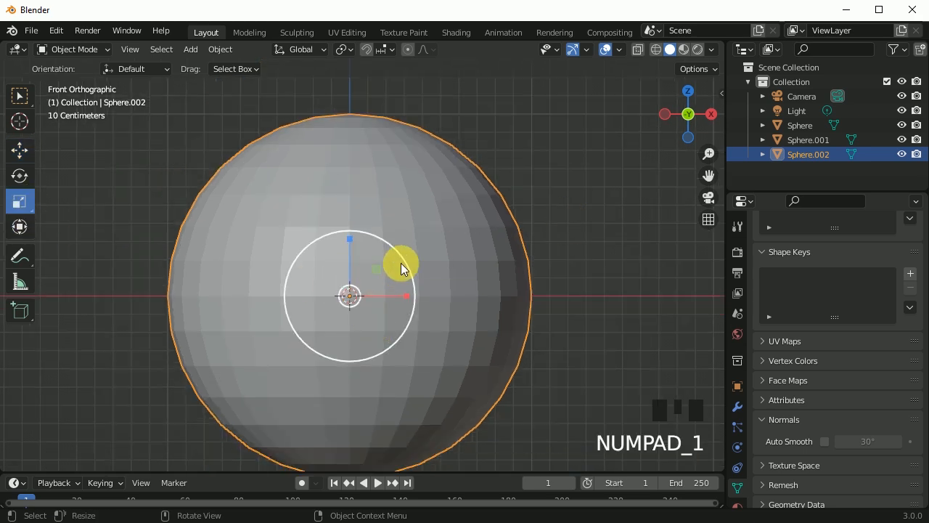
pyautogui.moveTo(395, 273); pyautogui.dragTo(373, 287)
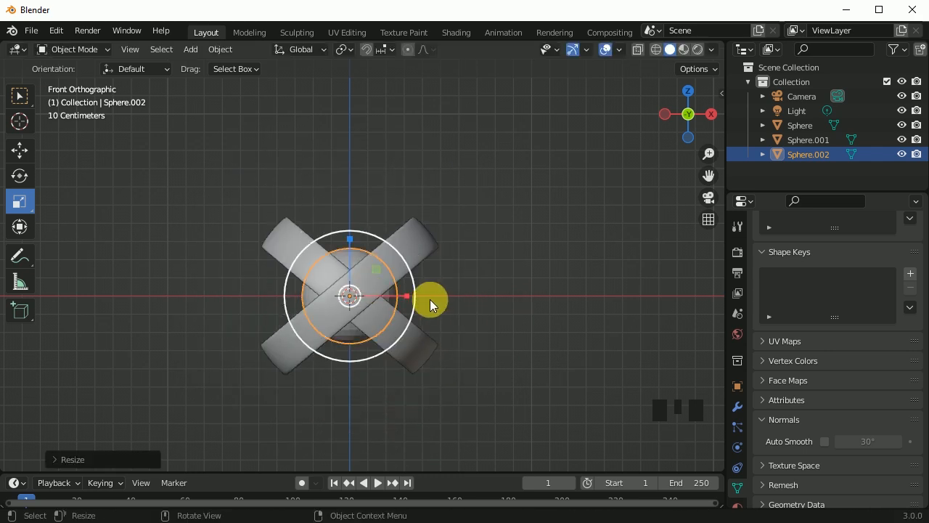
pyautogui.moveTo(463, 264); pyautogui.dragTo(451, 291, button='middle')
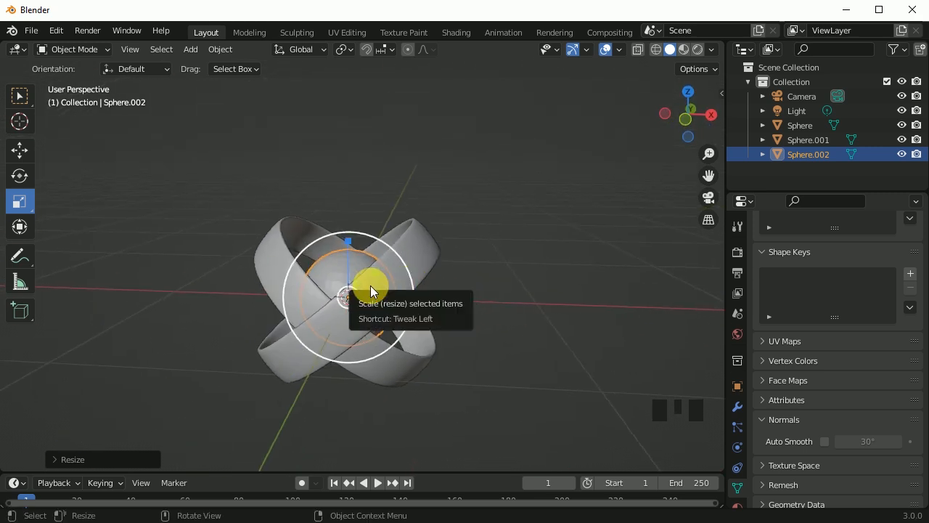
pyautogui.press('KP_1')
pyautogui.scroll(1, 375, 246)
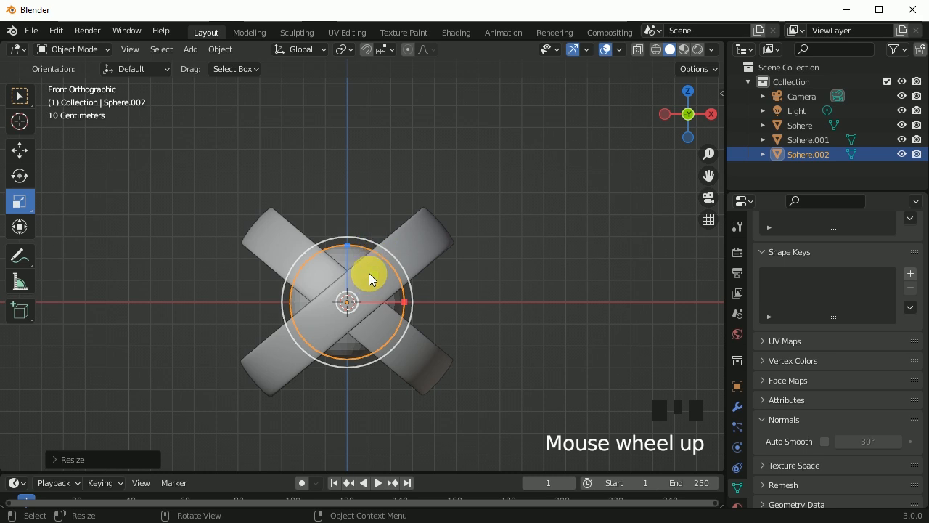
pyautogui.moveTo(371, 292); pyautogui.dragTo(369, 284)
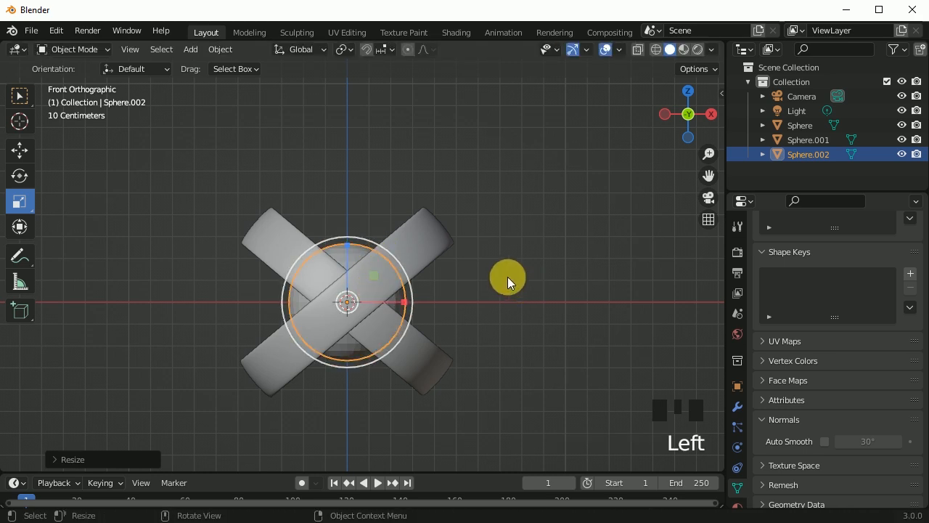
# Shade the inner sphere smooth and activate the Move tool
pyautogui.click(19, 151)
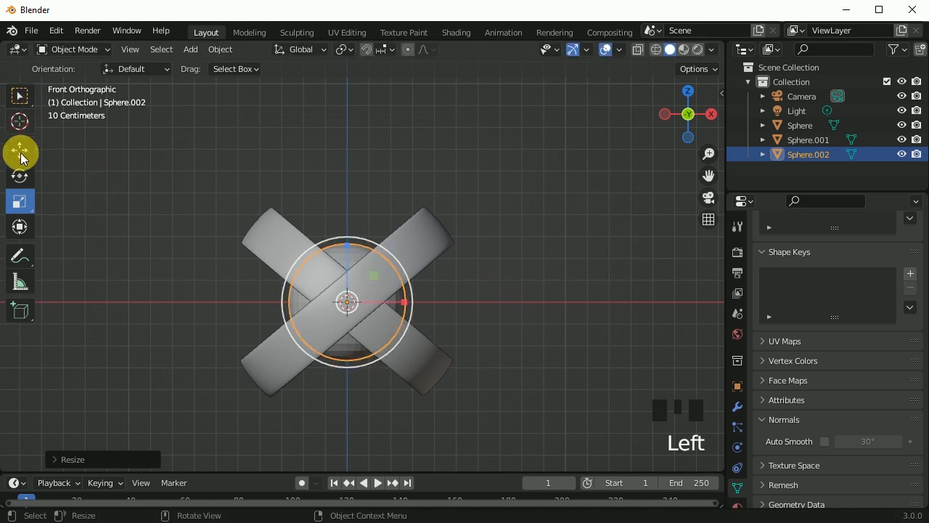
pyautogui.rightClick(348, 250)
pyautogui.scroll(3, 350, 252)
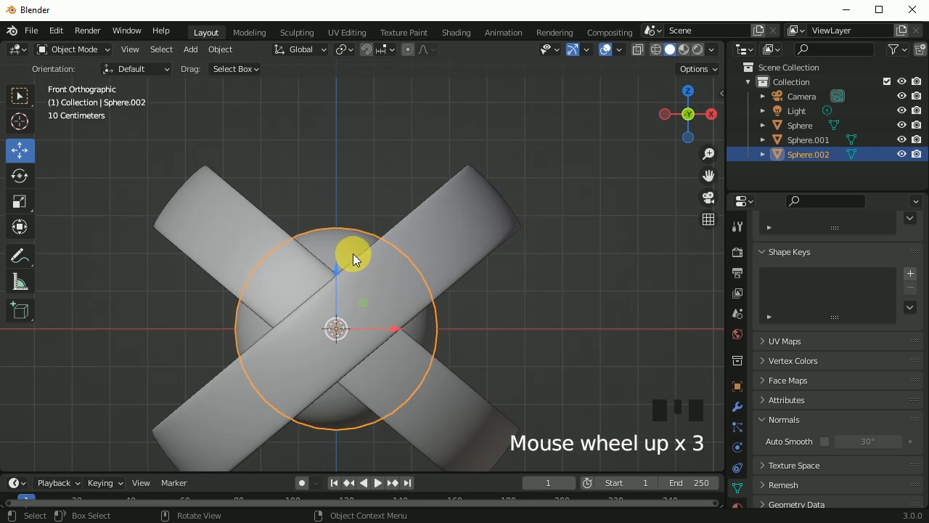
# Enable Auto Smooth at 30° for the inner sphere and deselect it
pyautogui.scroll(-1, 367, 260)
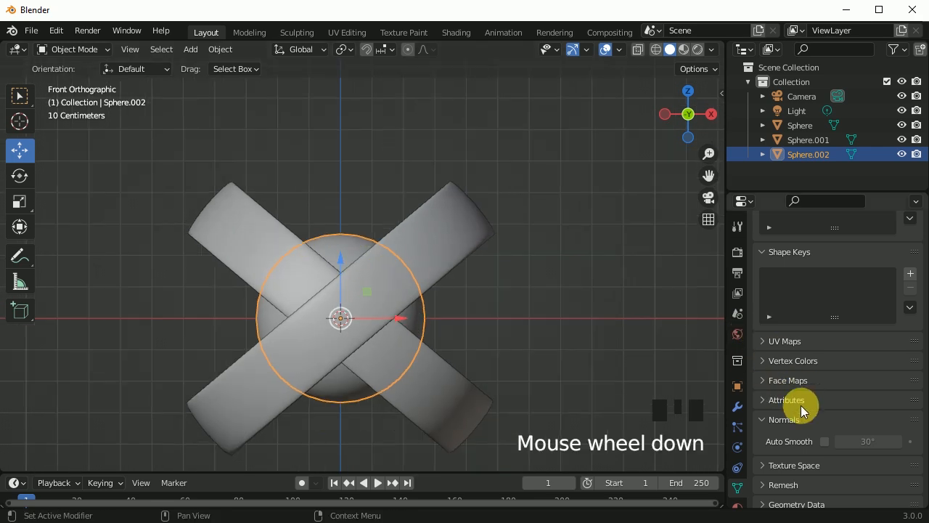
pyautogui.click(824, 441)
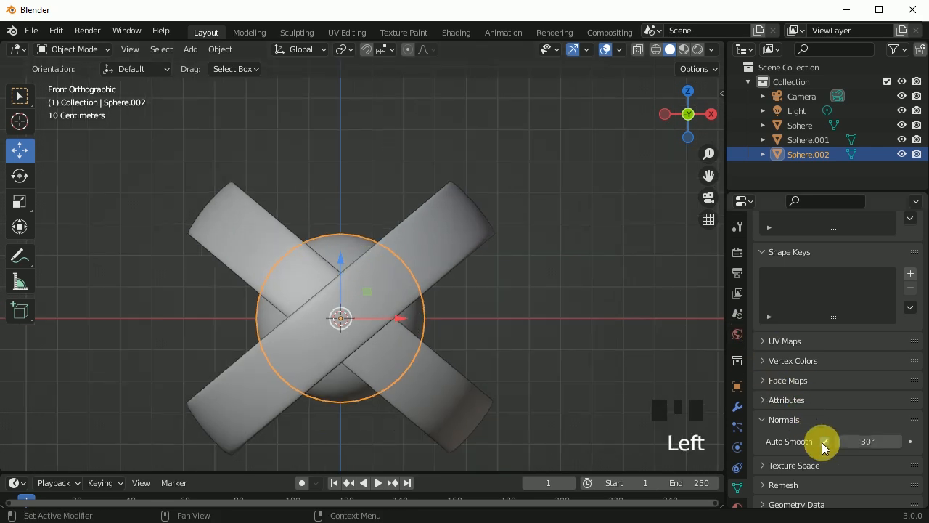
pyautogui.click(544, 262)
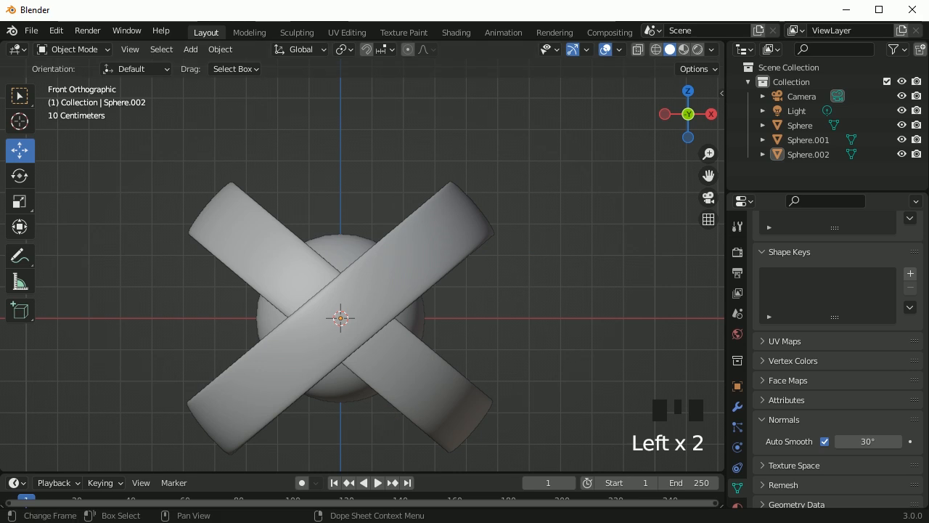
pyautogui.hotkey('ctrl', 'z')
pyautogui.click(410, 501)
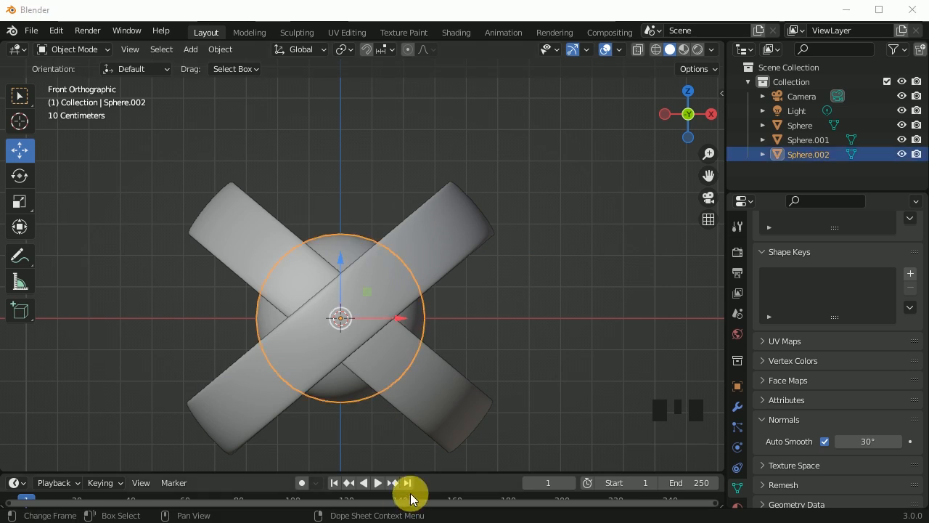
pyautogui.click(552, 303)
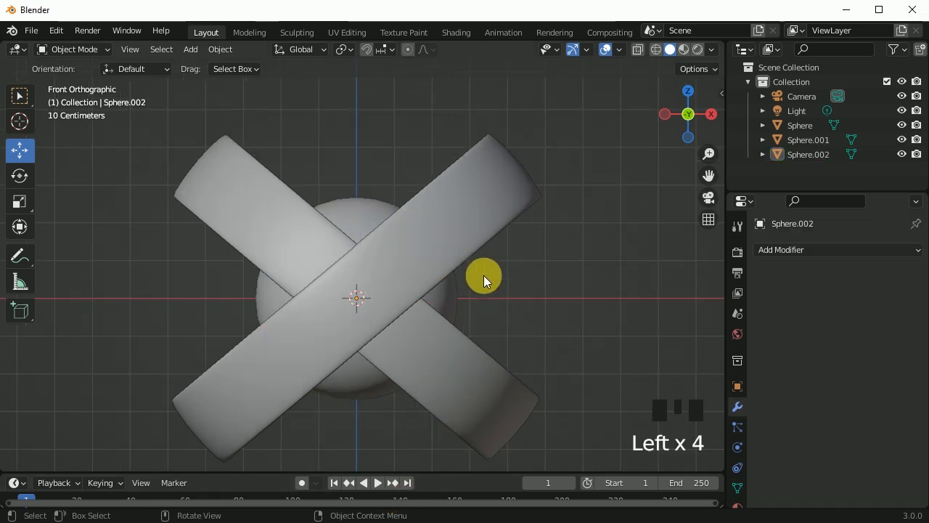
# Select the inner sphere, switch the viewport to Material Preview shading and create a new material for the sphere
pyautogui.click(349, 214)
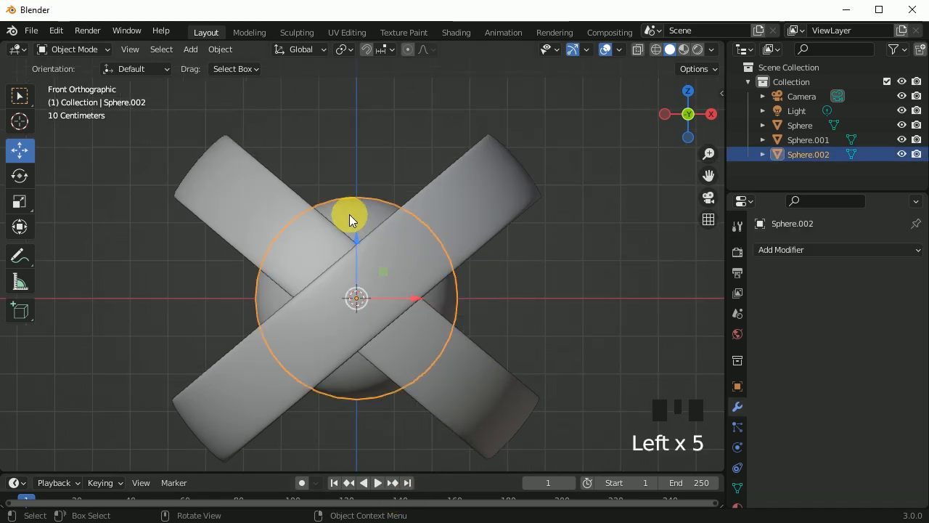
pyautogui.click(684, 49)
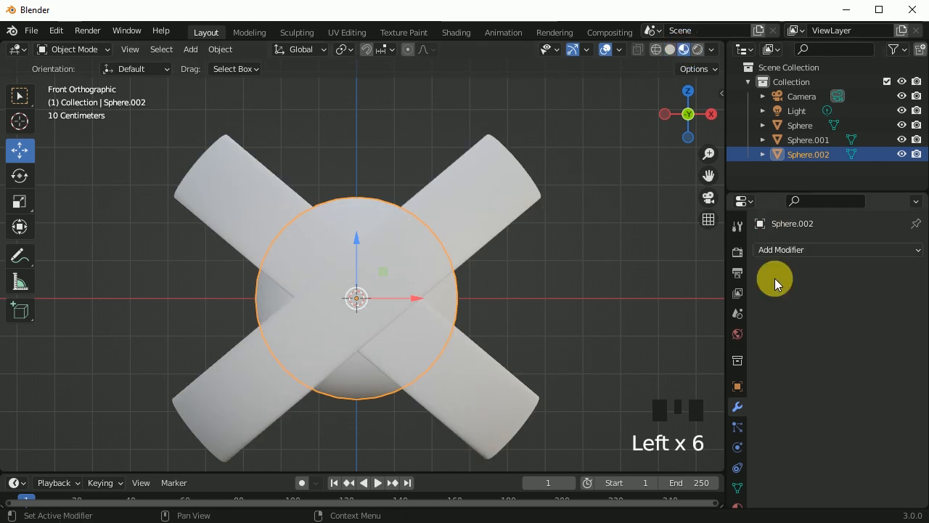
pyautogui.scroll(-4, 741, 331)
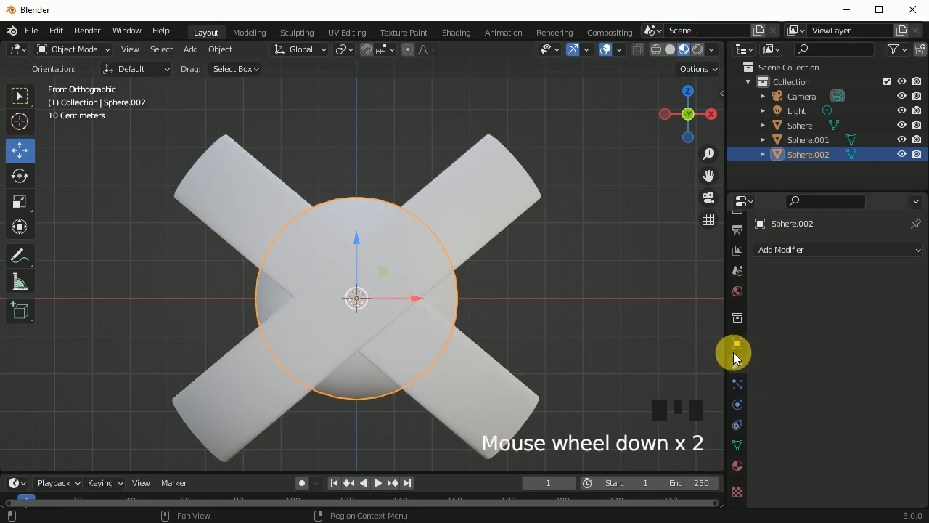
pyautogui.click(737, 465)
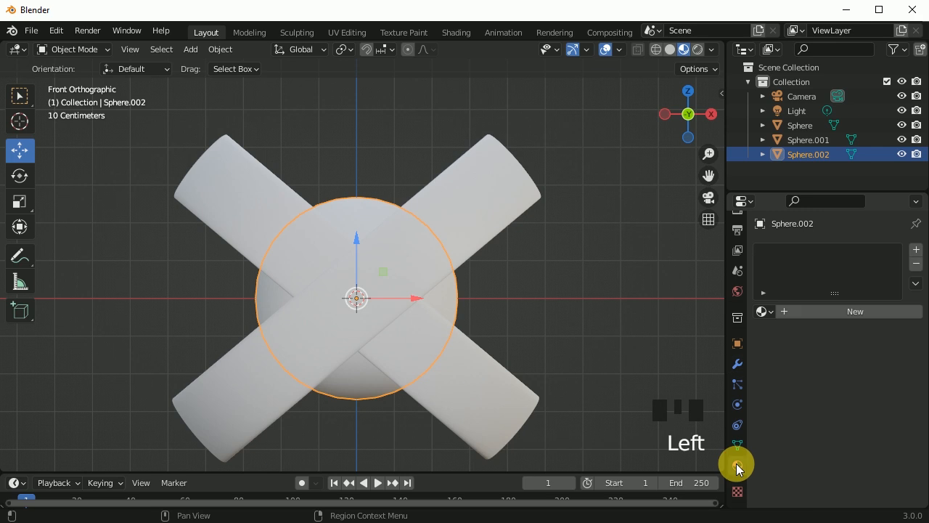
pyautogui.click(858, 305)
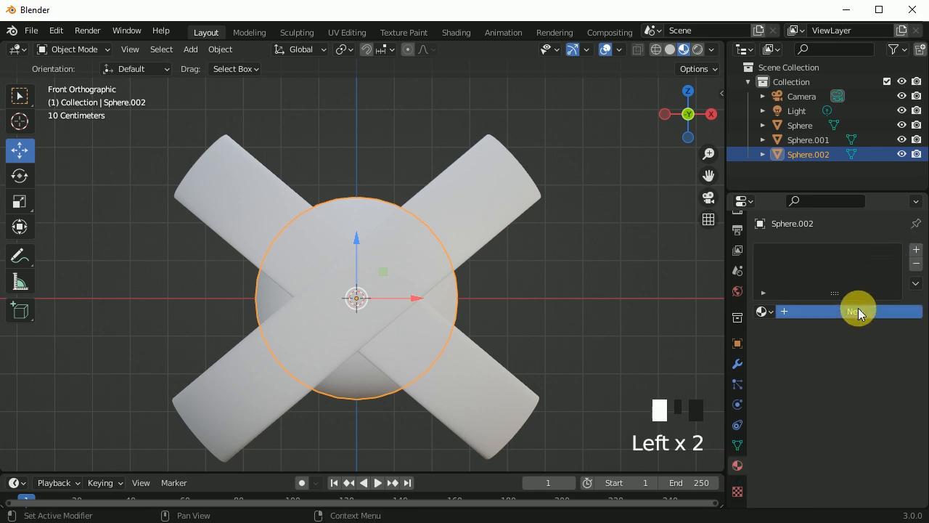
# Change the inner sphere's surface shader to Emission with a strength of 8
pyautogui.scroll(-7, 833, 323)
pyautogui.scroll(2, 848, 328)
pyautogui.click(852, 259)
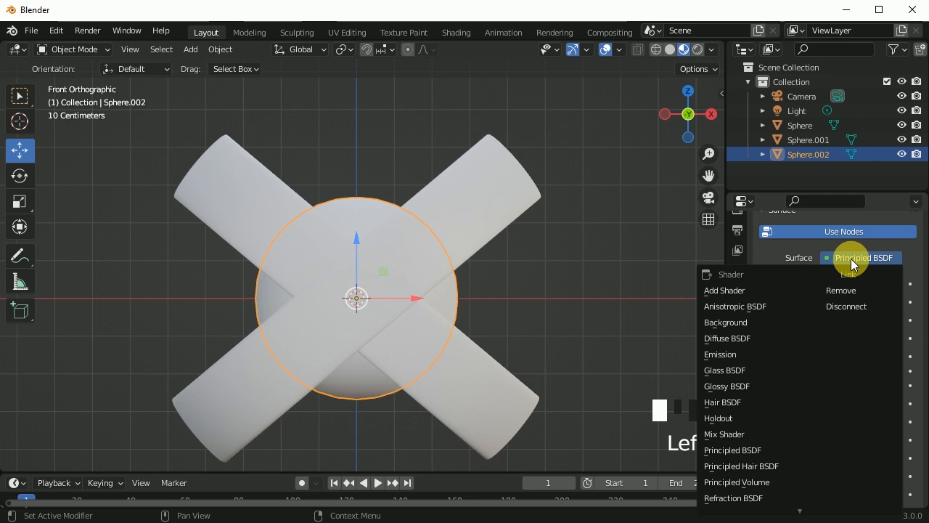
pyautogui.click(731, 355)
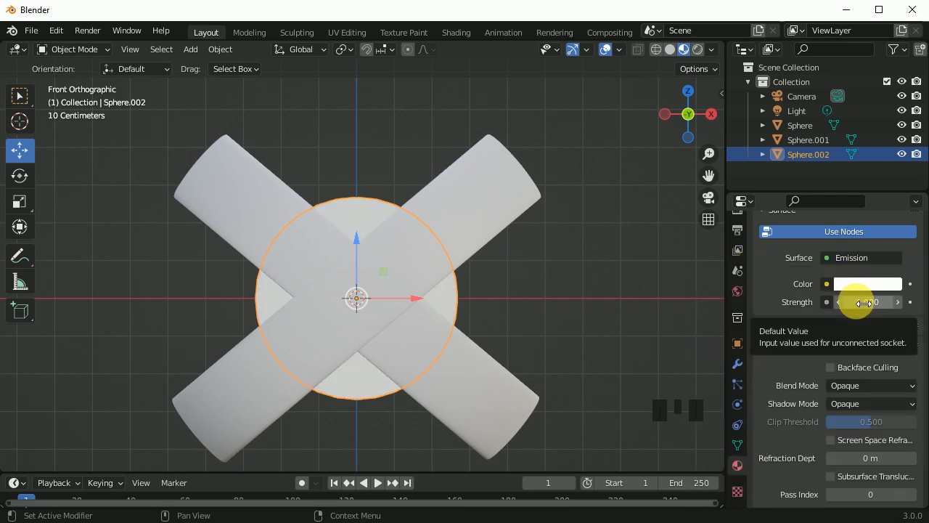
pyautogui.click(864, 302)
pyautogui.write('8')
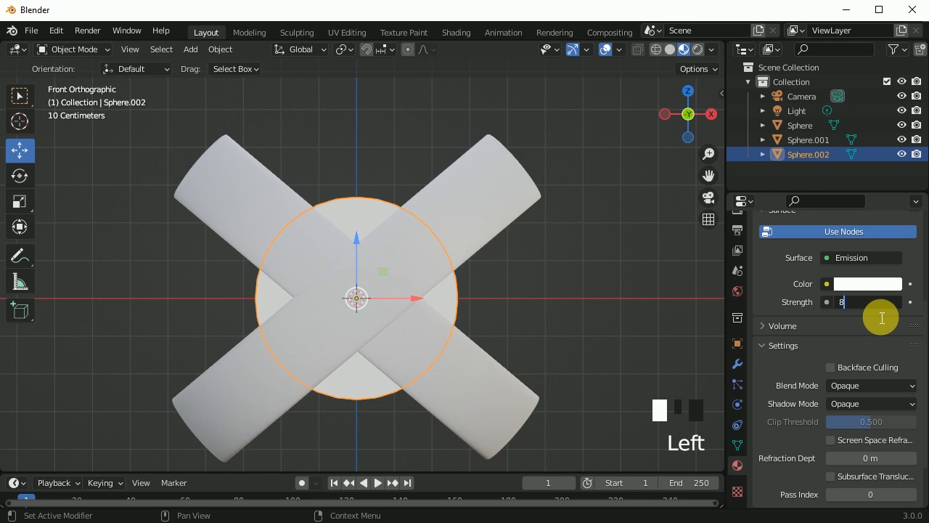
pyautogui.press('Return')
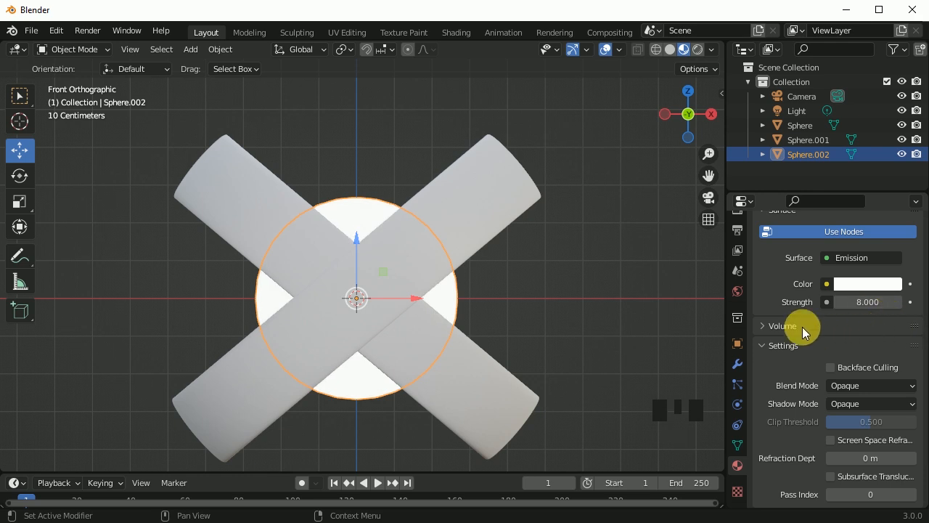
# Enable Bloom in the Eevee render settings so the emissive sphere glows
pyautogui.scroll(3, 742, 289)
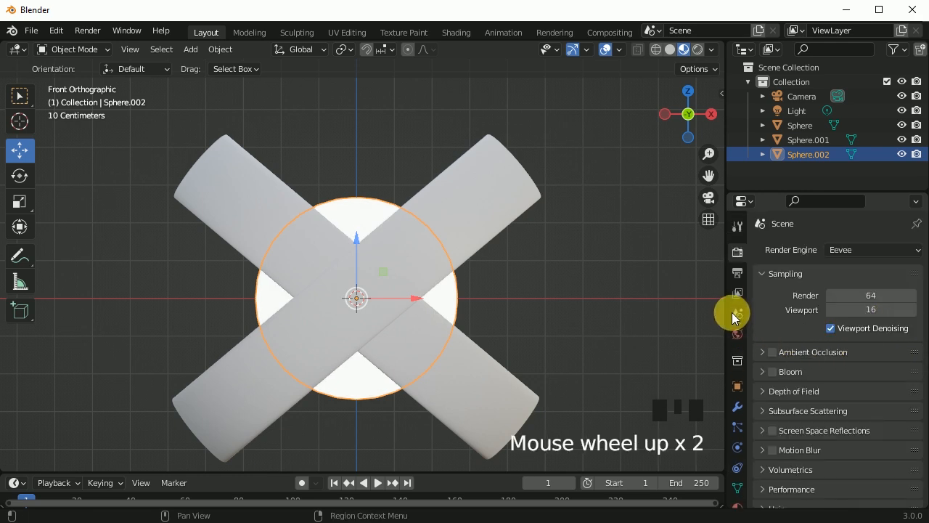
pyautogui.click(739, 254)
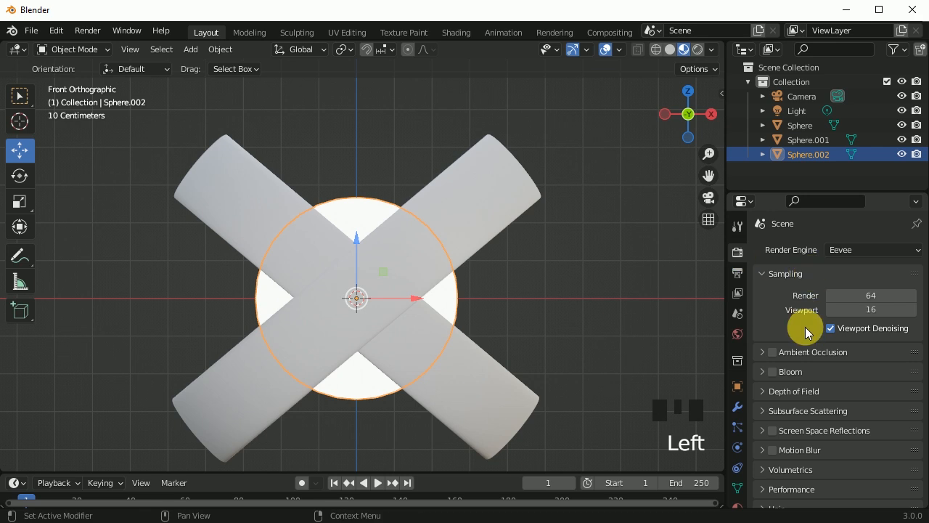
pyautogui.click(777, 373)
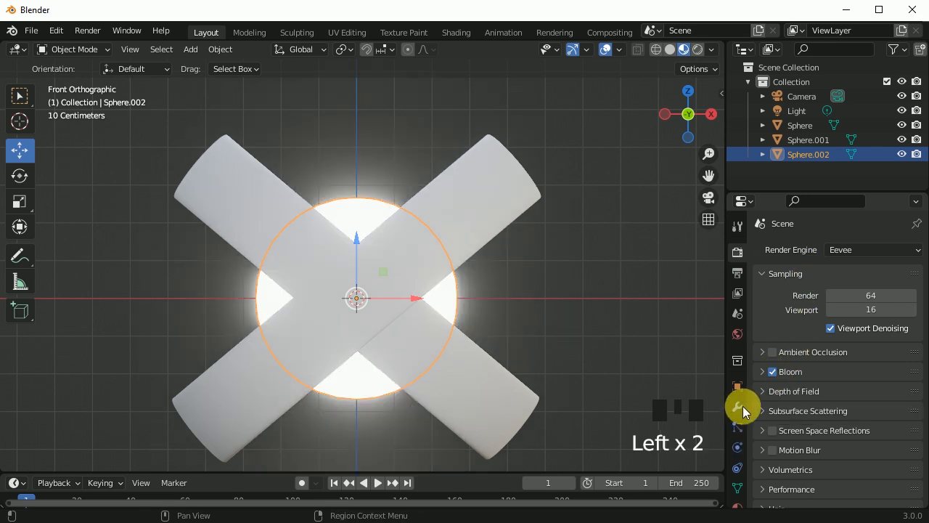
# Set the inner sphere's emission colour to a saturated blue and its strength to 8.8
pyautogui.scroll(-7, 740, 407)
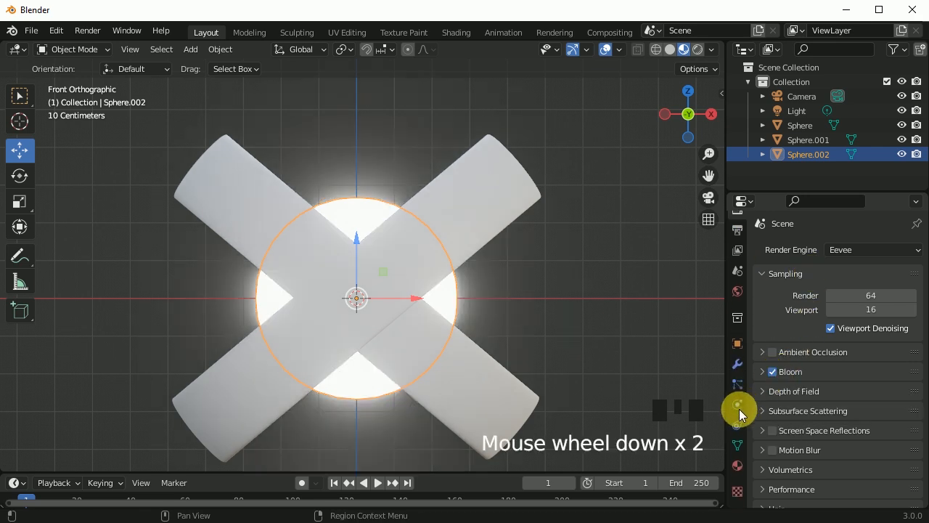
pyautogui.click(736, 465)
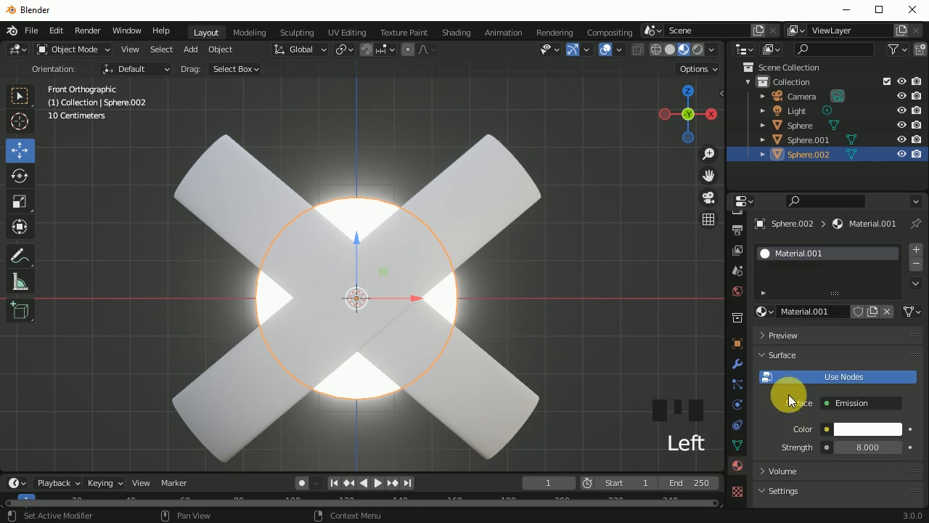
pyautogui.click(853, 430)
pyautogui.moveTo(802, 267)
pyautogui.mouseDown()
pyautogui.moveTo(796, 285)
pyautogui.moveTo(810, 317)
pyautogui.moveTo(851, 321)
pyautogui.moveTo(878, 256)
pyautogui.moveTo(850, 234)
pyautogui.moveTo(862, 242)
pyautogui.mouseUp()
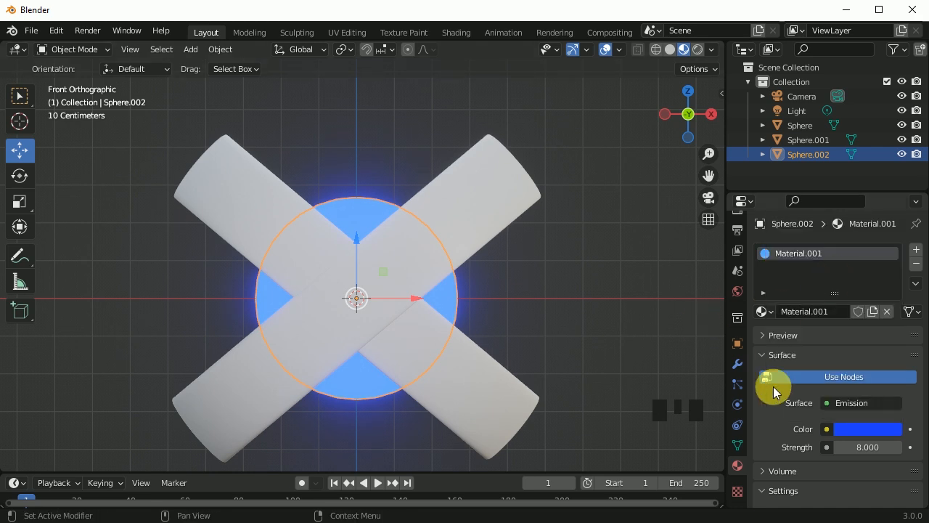
pyautogui.click(861, 452)
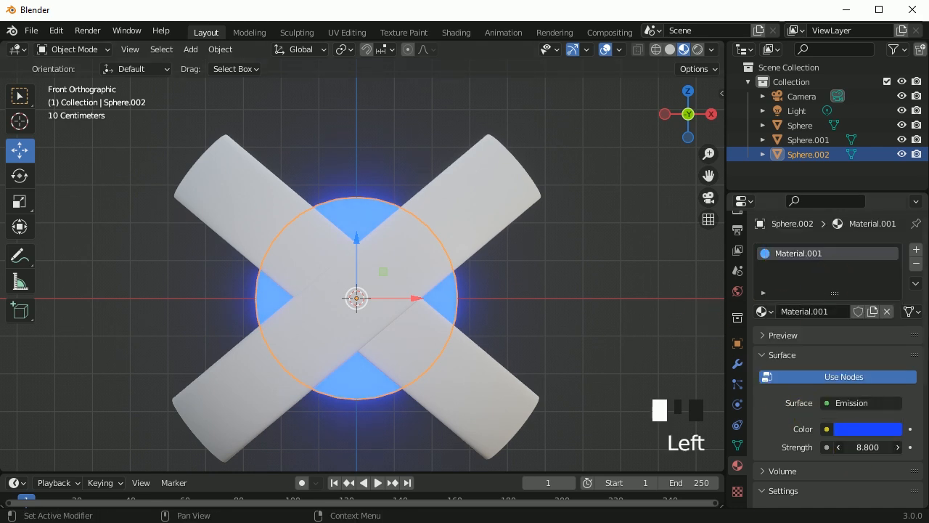
# Select the original outer band in front view and append Material.001 from the materials in Color Shade.blend
pyautogui.moveTo(614, 307); pyautogui.dragTo(513, 317, button='middle')
pyautogui.scroll(-3, 437, 257)
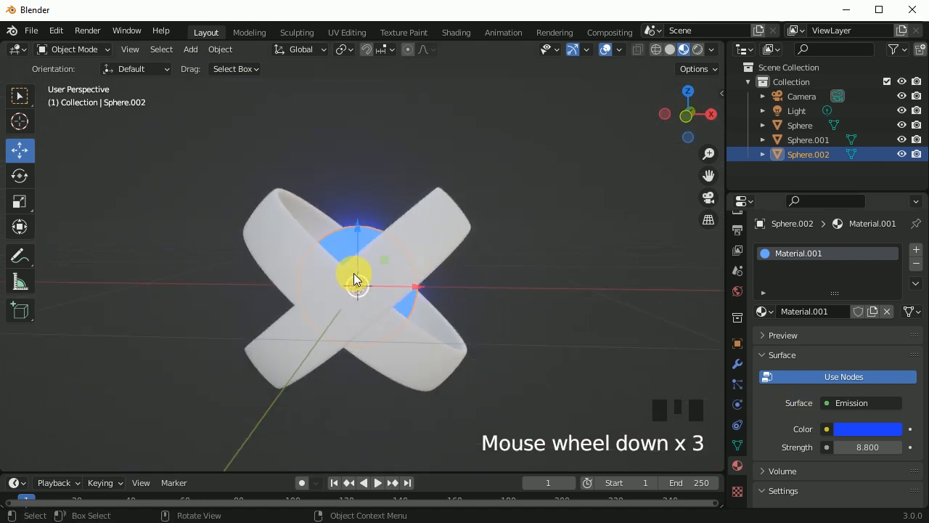
pyautogui.scroll(2, 370, 281)
pyautogui.doubleClick(449, 235)
pyautogui.press('KP_1')
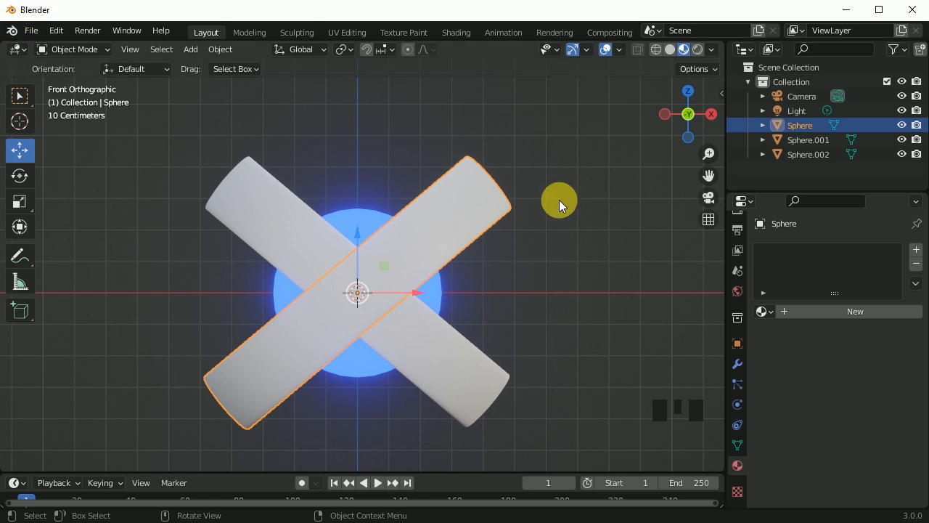
pyautogui.click(763, 311)
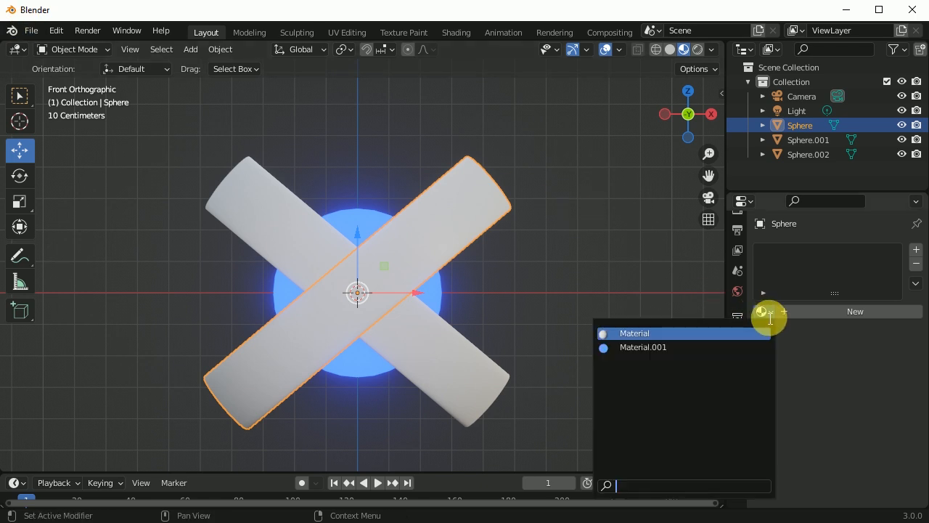
pyautogui.click(769, 314)
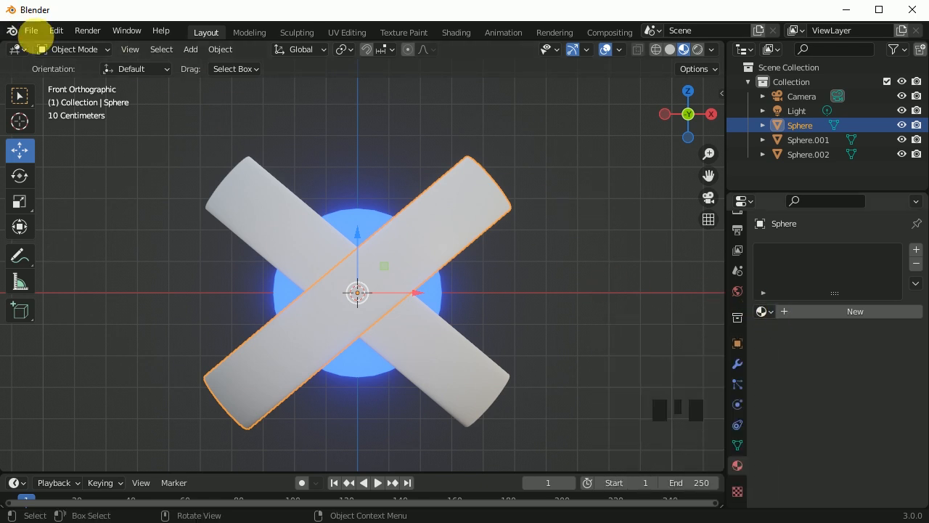
pyautogui.click(29, 30)
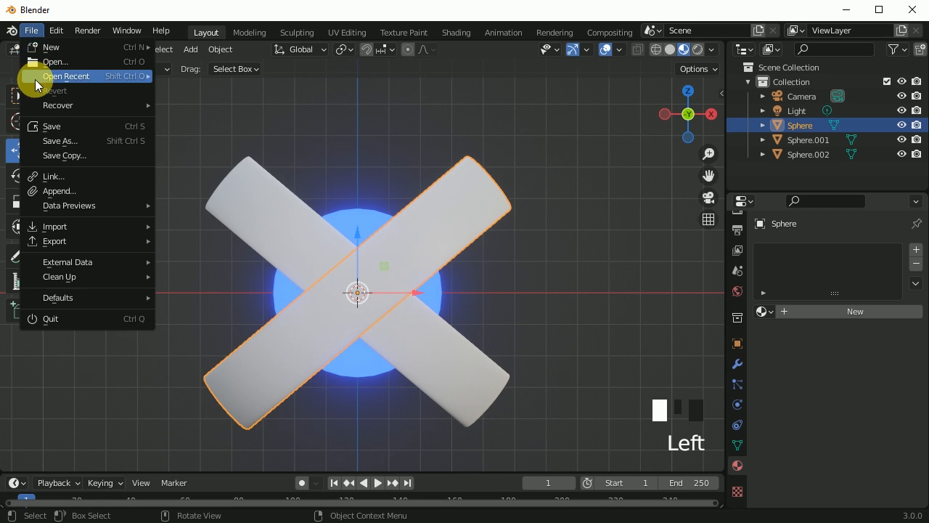
pyautogui.click(57, 191)
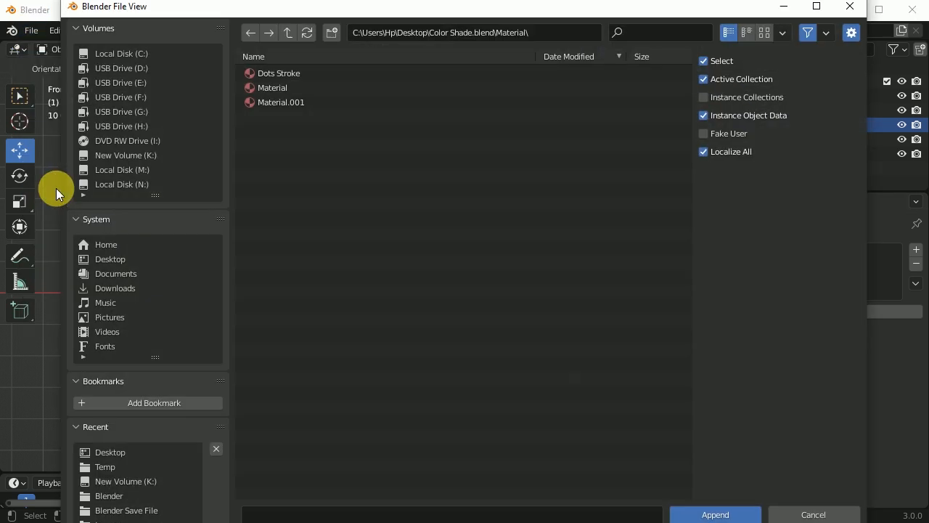
pyautogui.doubleClick(292, 106)
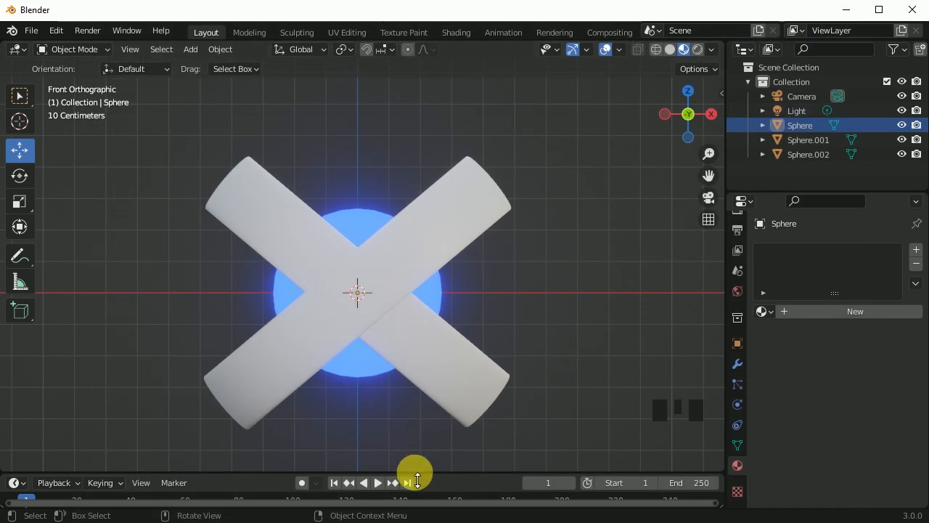
# Enlarge the timeline area, change it to the Shader Editor and hide its sidebar
pyautogui.moveTo(417, 473); pyautogui.dragTo(419, 377)
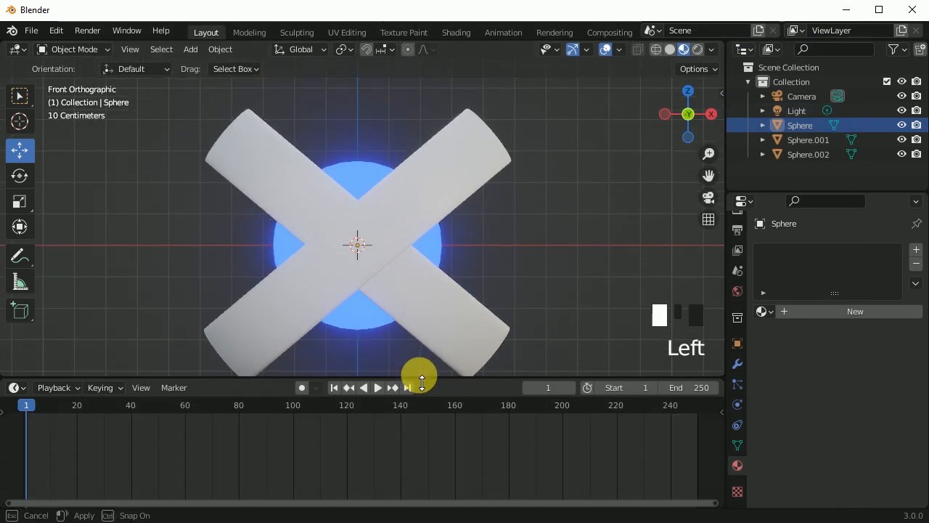
pyautogui.click(17, 387)
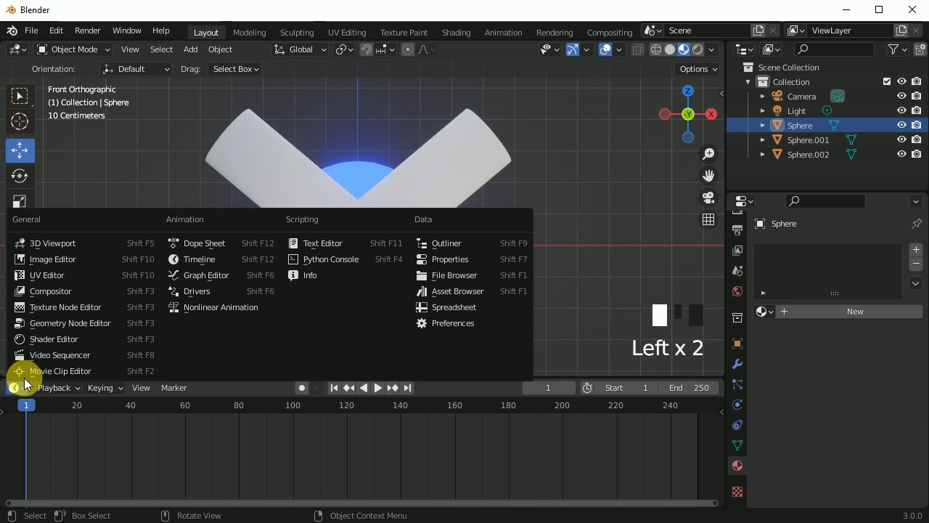
pyautogui.click(39, 341)
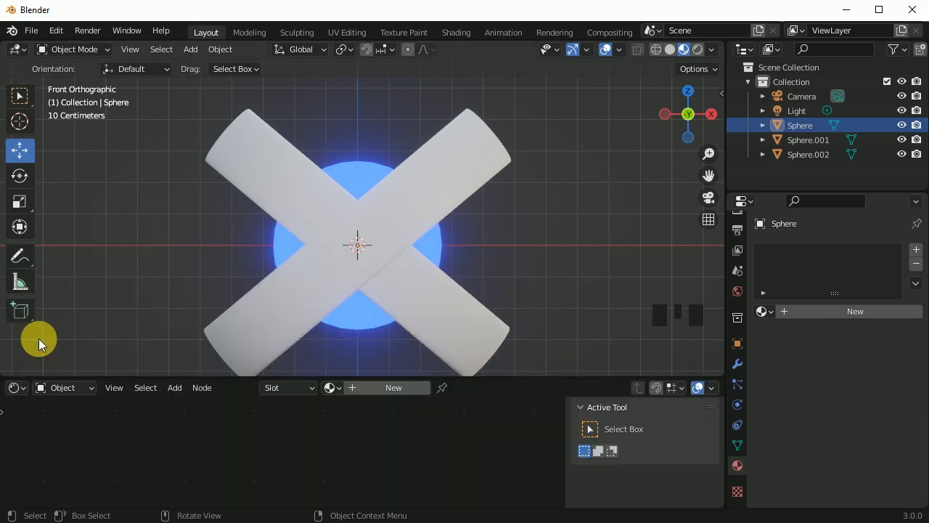
pyautogui.press('n')
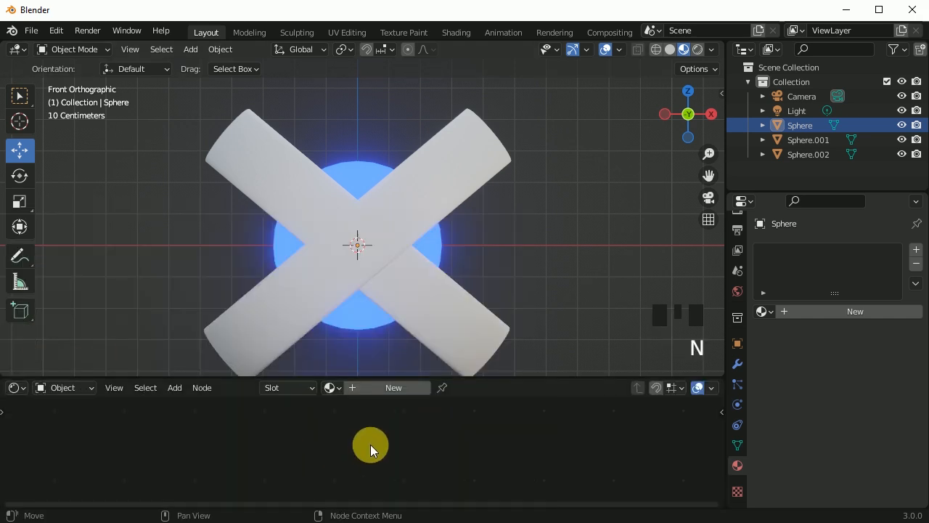
pyautogui.moveTo(503, 377)
pyautogui.mouseDown()
pyautogui.moveTo(516, 336)
pyautogui.moveTo(512, 363)
pyautogui.mouseUp()
# Assign the appended purple Material.002 to the original outer band
pyautogui.click(395, 216)
pyautogui.click(763, 310)
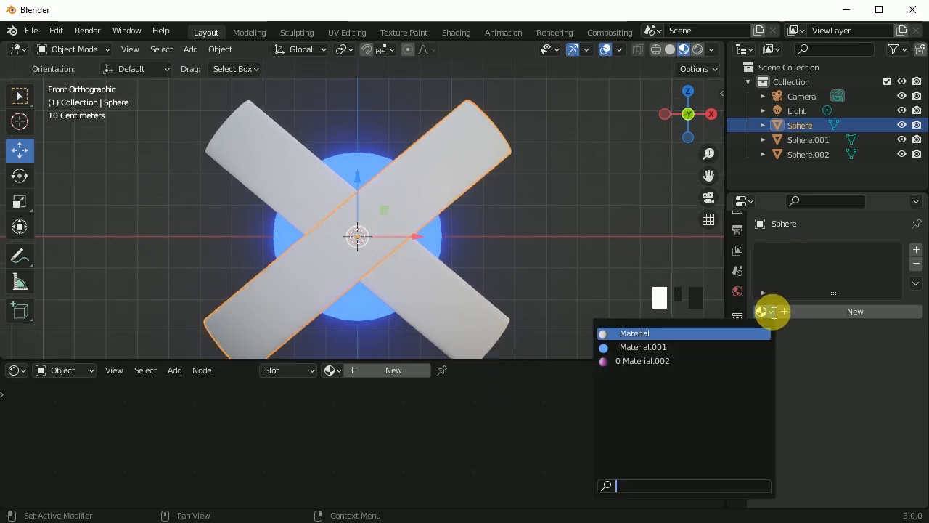
pyautogui.click(680, 358)
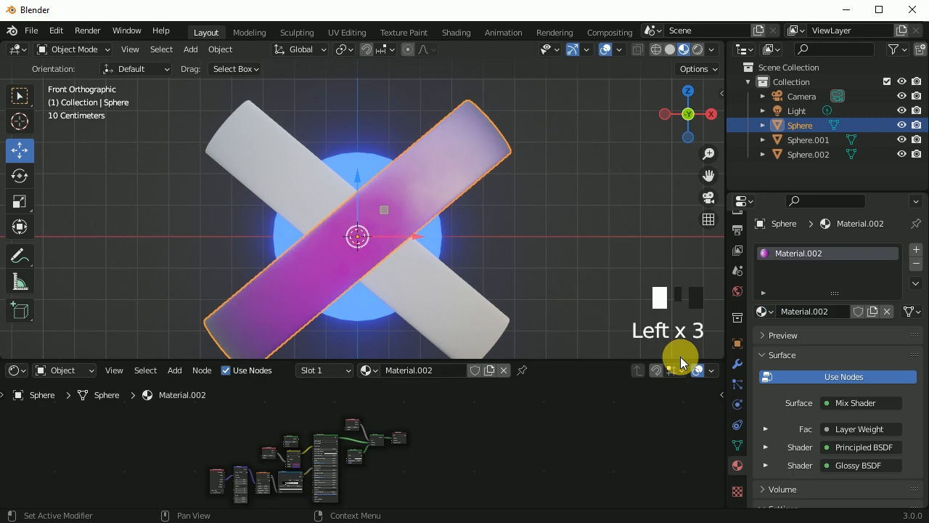
# Enlarge the Shader Editor over most of the viewport and bring Material.002's node network into closer view
pyautogui.keyDown('shift'); pyautogui.moveTo(361, 460); pyautogui.dragTo(412, 360, button='middle'); pyautogui.keyUp('shift')
pyautogui.moveTo(428, 360); pyautogui.dragTo(452, 107)
pyautogui.scroll(3, 429, 314)
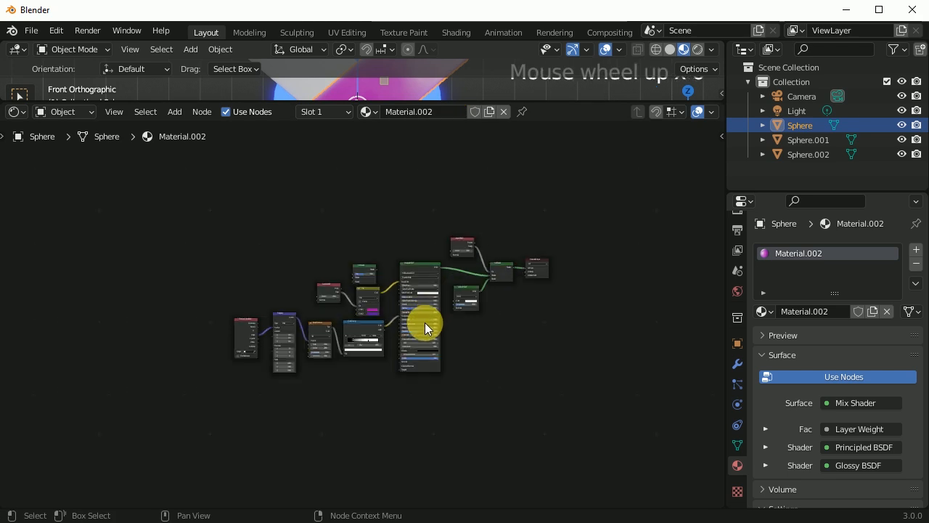
# Inspect Material.002's node network and delete the unconnected Mix Shader node above the Mix node
pyautogui.scroll(6, 273, 344)
pyautogui.keyDown('shift'); pyautogui.moveTo(272, 340); pyautogui.dragTo(361, 337, button='middle'); pyautogui.keyUp('shift')
pyautogui.scroll(1, 549, 318)
pyautogui.scroll(-1, 361, 337)
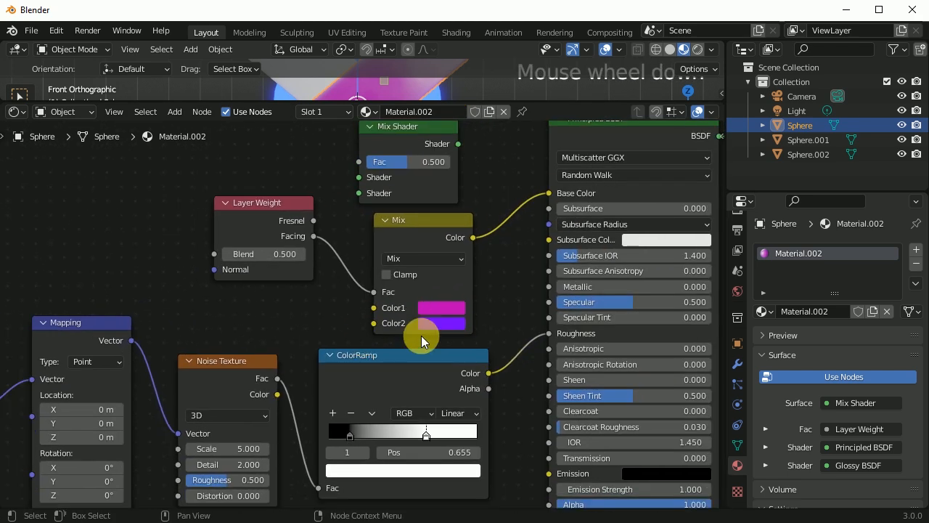
pyautogui.moveTo(559, 333); pyautogui.dragTo(282, 377, button='middle')
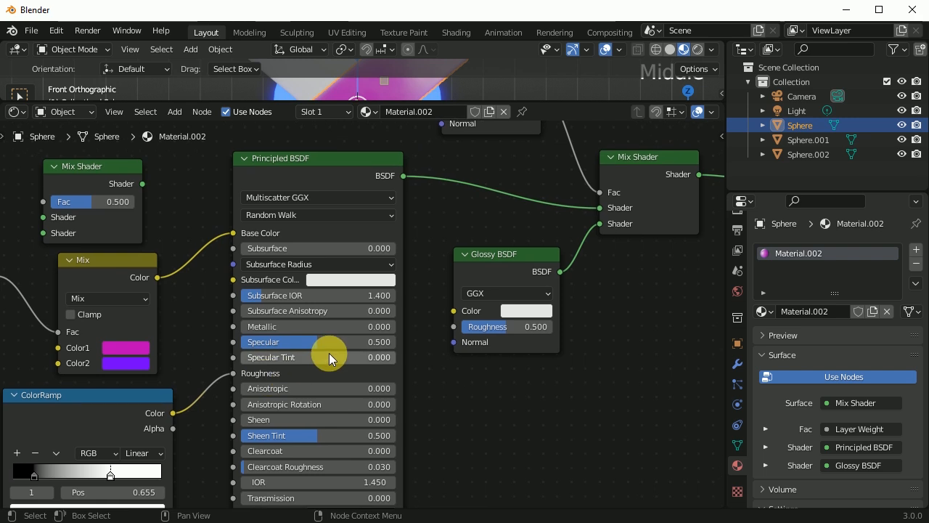
pyautogui.scroll(-2, 461, 318)
pyautogui.moveTo(369, 423); pyautogui.dragTo(640, 396, button='middle')
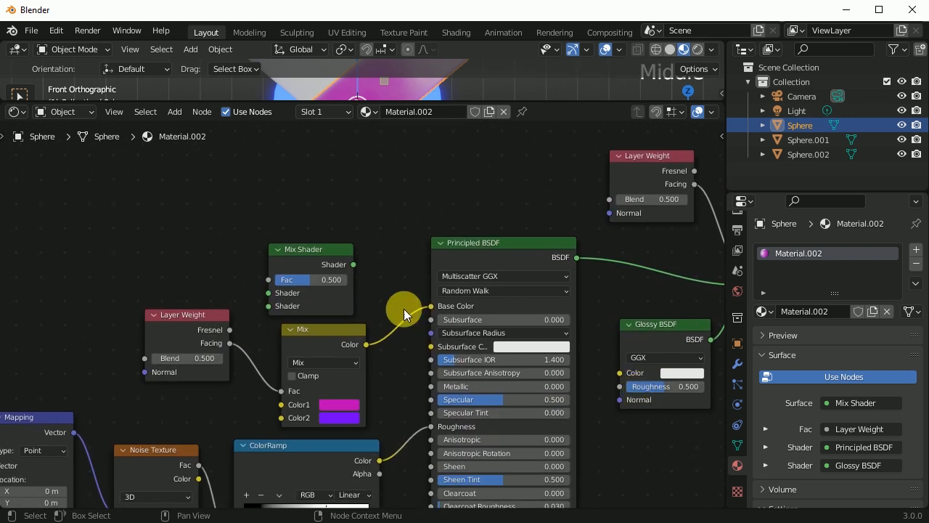
pyautogui.rightClick(319, 250)
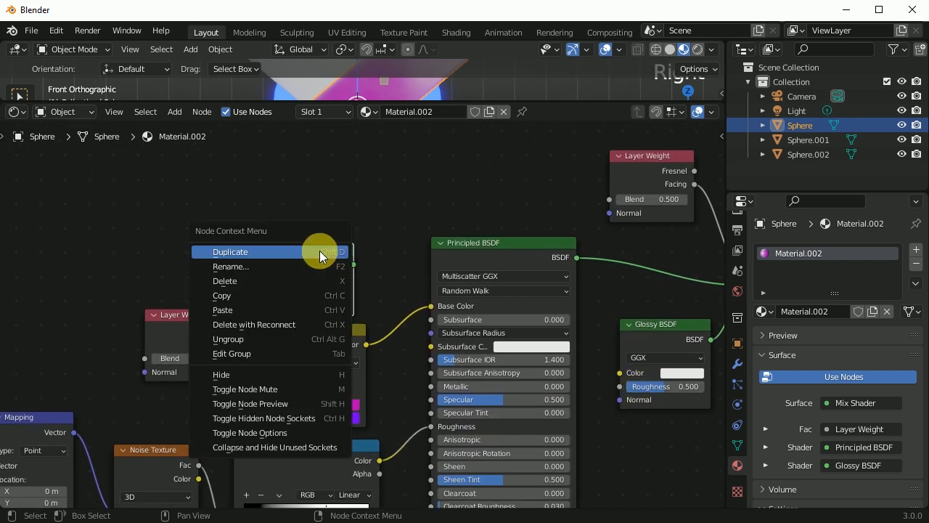
pyautogui.click(282, 280)
pyautogui.scroll(-4, 315, 262)
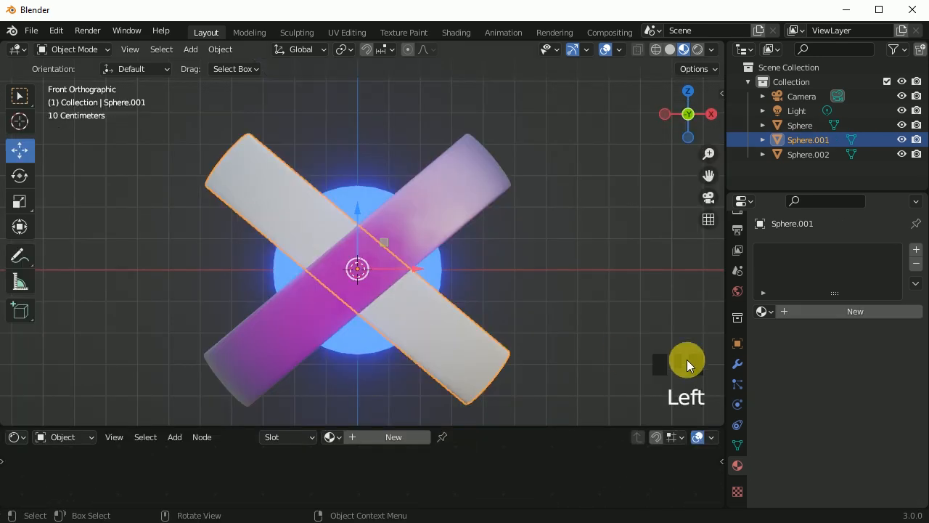
# Assign Material.002 to the second crossed band, shrink the Shader Editor and return the enlarged viewport to front view
pyautogui.click(766, 313)
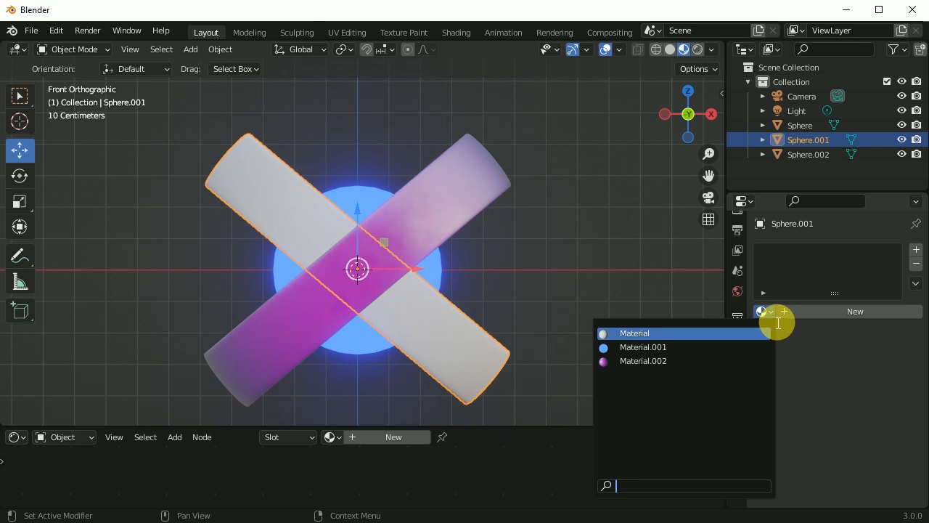
pyautogui.click(688, 360)
pyautogui.click(538, 313)
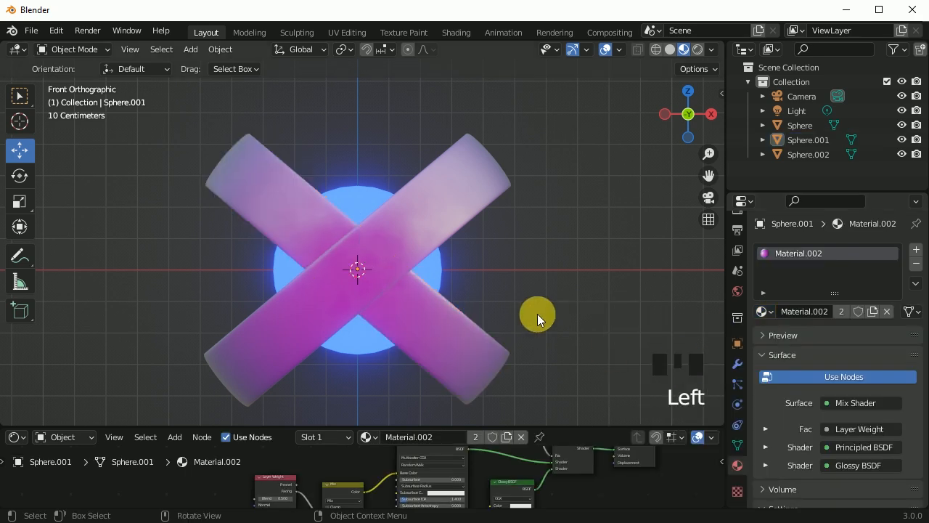
pyautogui.moveTo(560, 290); pyautogui.dragTo(534, 415, button='middle')
pyautogui.moveTo(542, 434); pyautogui.dragTo(534, 489)
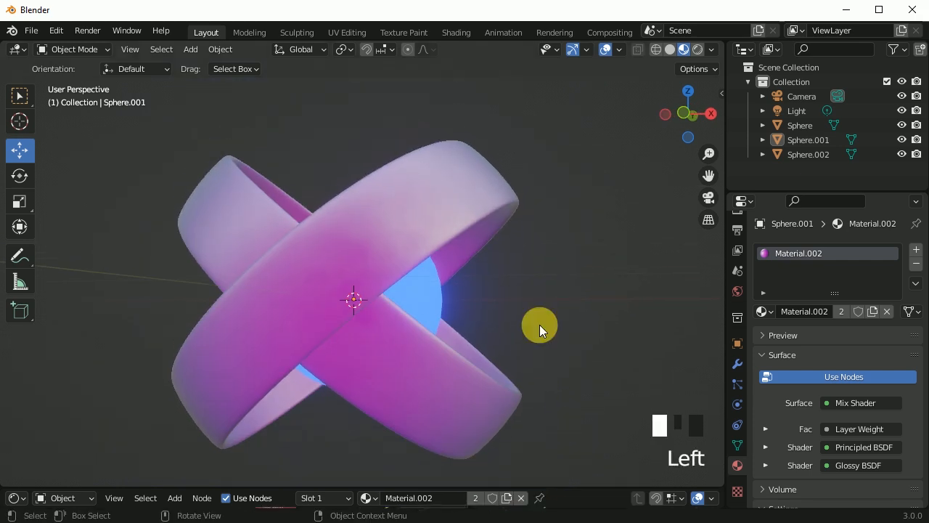
pyautogui.press('KP_1')
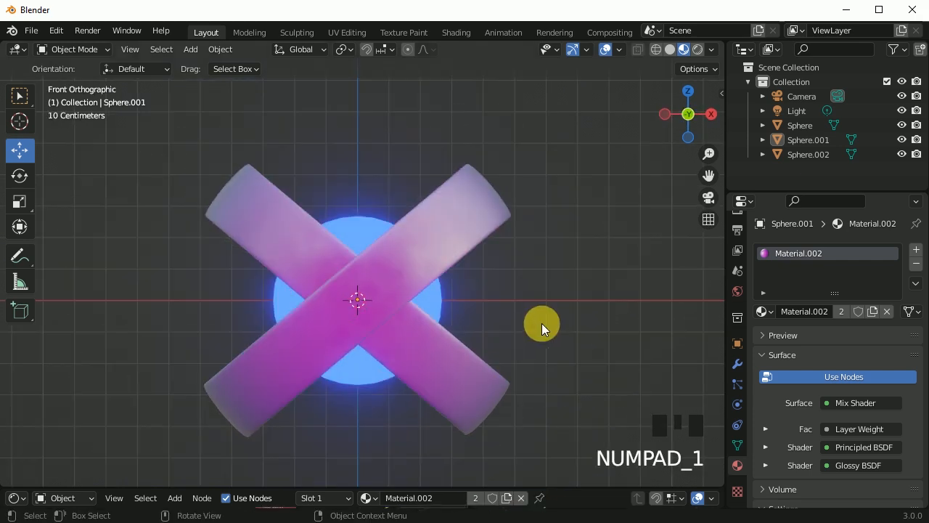
# Change the central sphere's emission color to cyan with hue 0.505, saturation 0.997 and value 1.000, keeping the front view
pyautogui.click(361, 217)
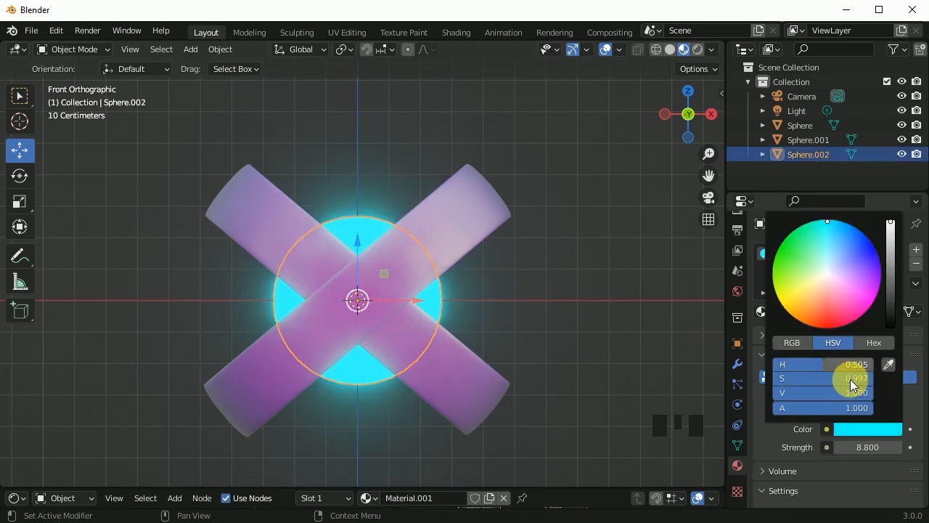
pyautogui.click(574, 328)
pyautogui.moveTo(569, 328); pyautogui.dragTo(537, 328, button='middle')
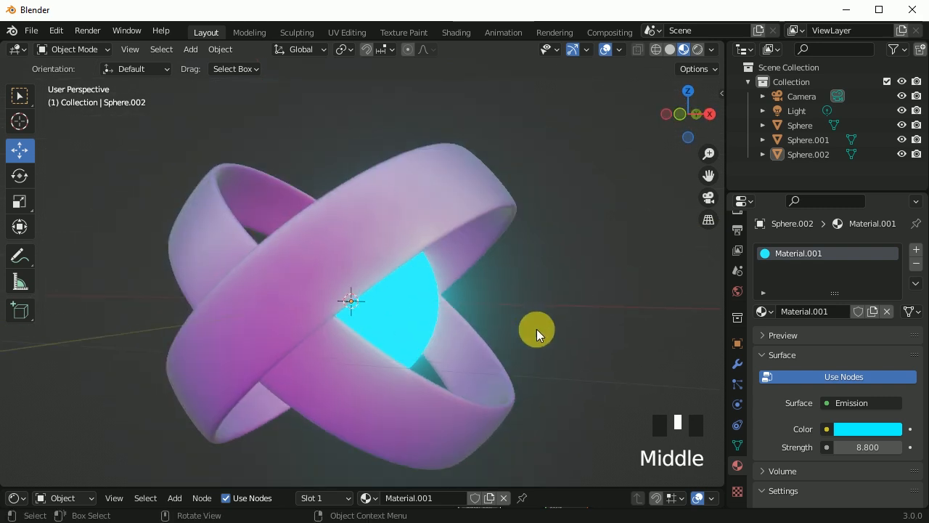
pyautogui.press('KP_1')
pyautogui.scroll(-3, 432, 317)
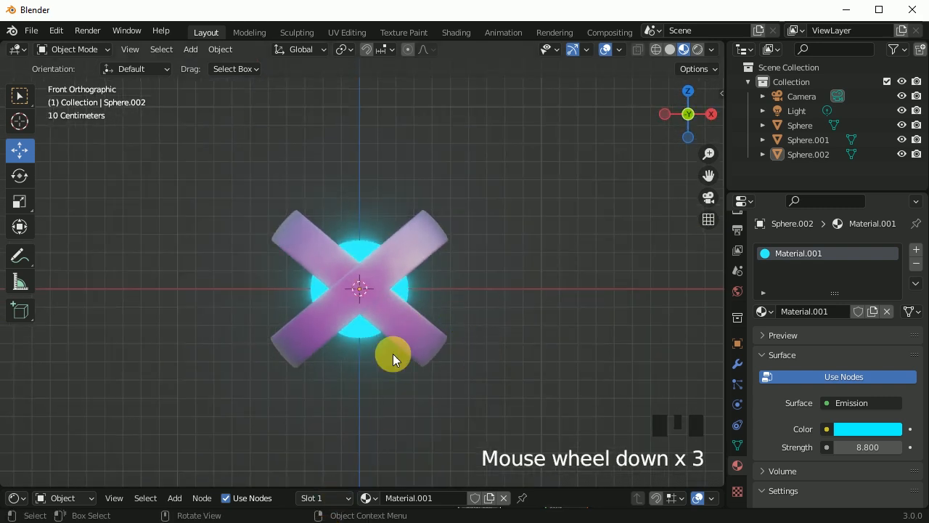
pyautogui.scroll(-2, 356, 501)
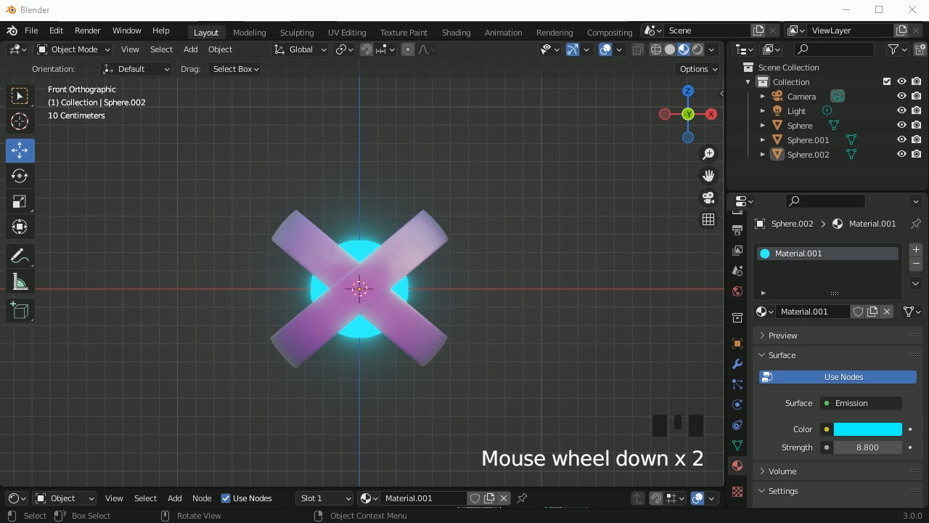
# Switch the Shader Editor area back to the Timeline and make it taller
pyautogui.moveTo(297, 495); pyautogui.dragTo(297, 460)
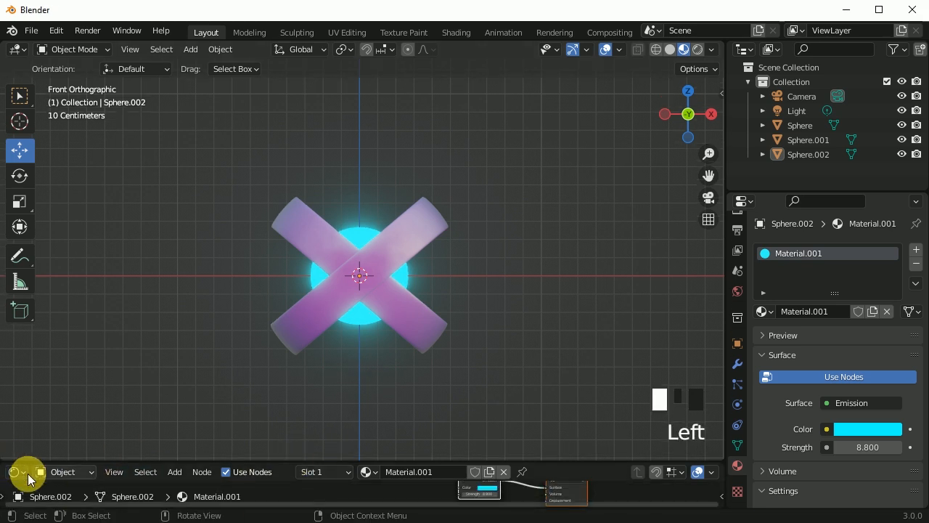
pyautogui.click(16, 473)
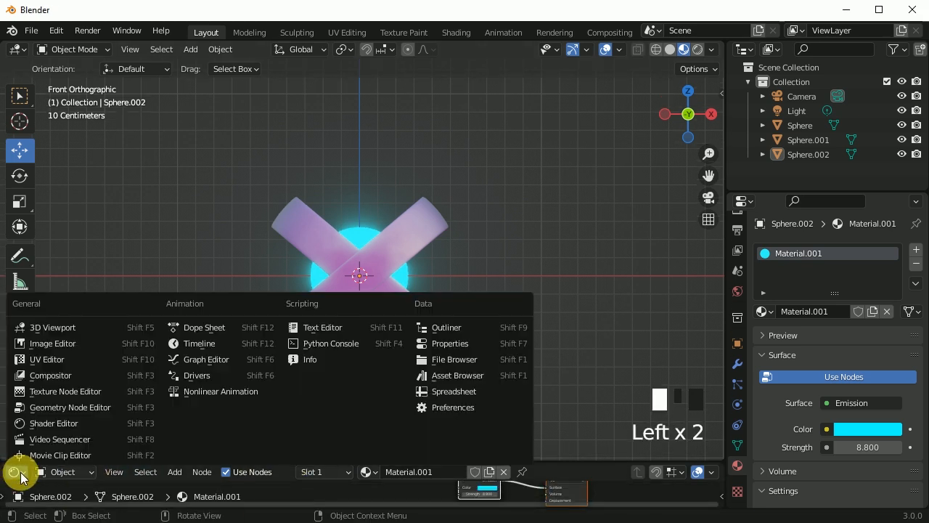
pyautogui.click(179, 341)
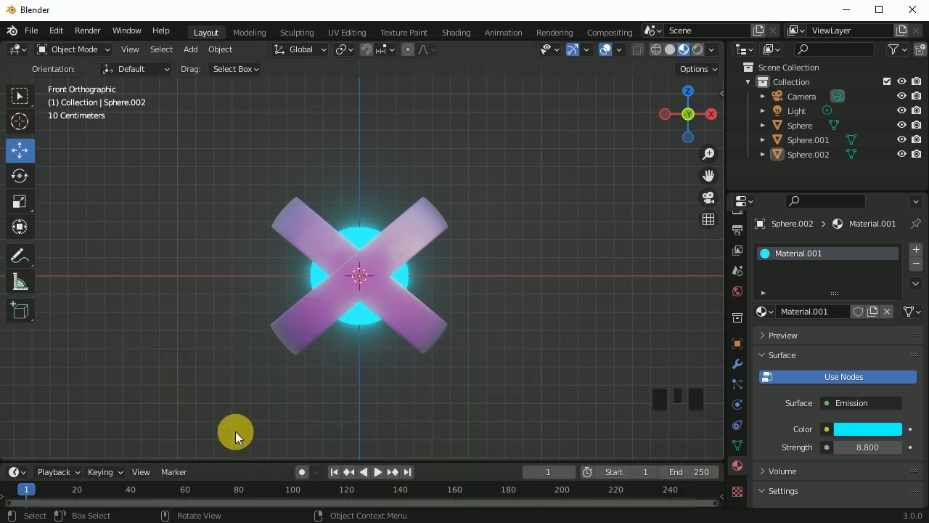
pyautogui.moveTo(391, 457); pyautogui.dragTo(398, 416)
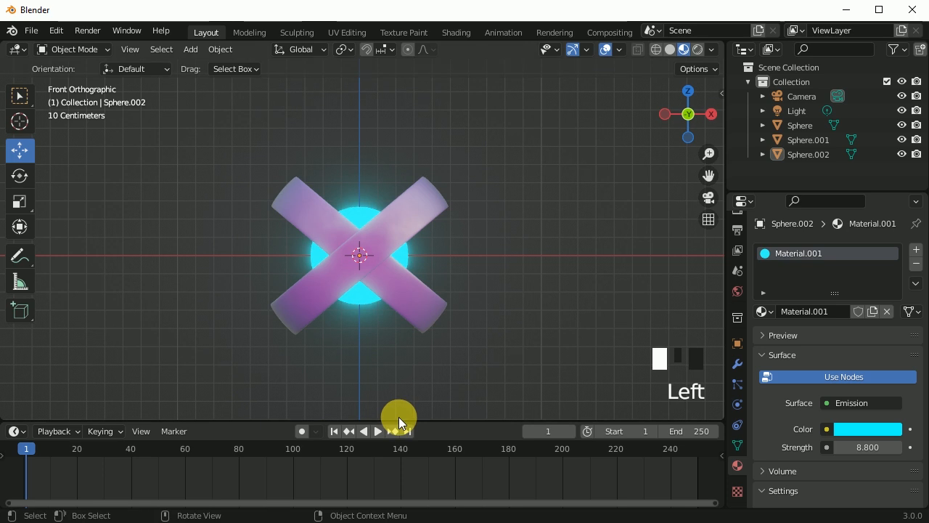
# Insert a Location, Rotation & Scale keyframe at frame 1 for the original outer band, with the Rotate tool active
pyautogui.click(401, 229)
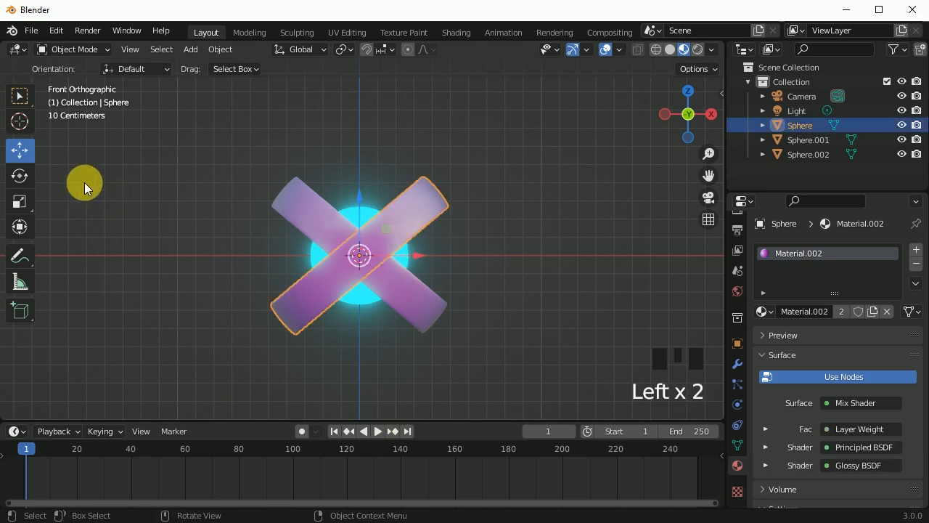
pyautogui.click(24, 175)
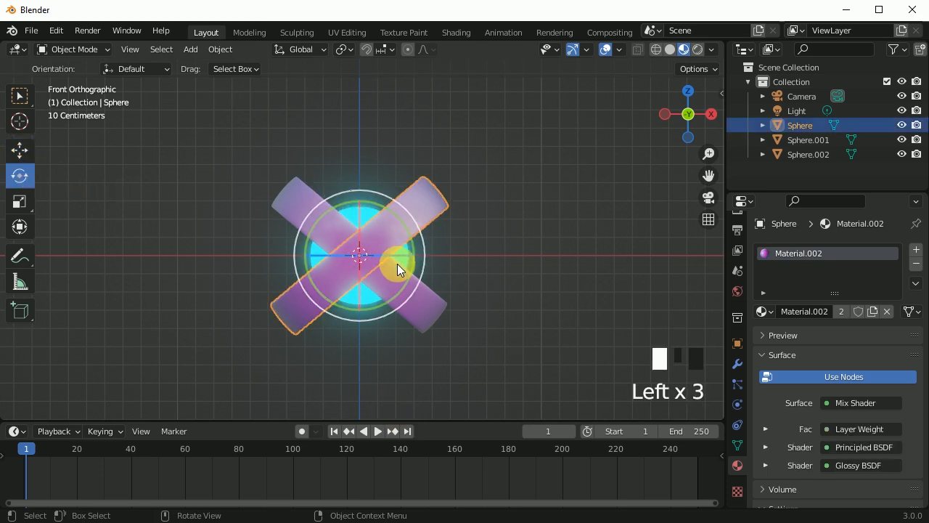
pyautogui.press('i')
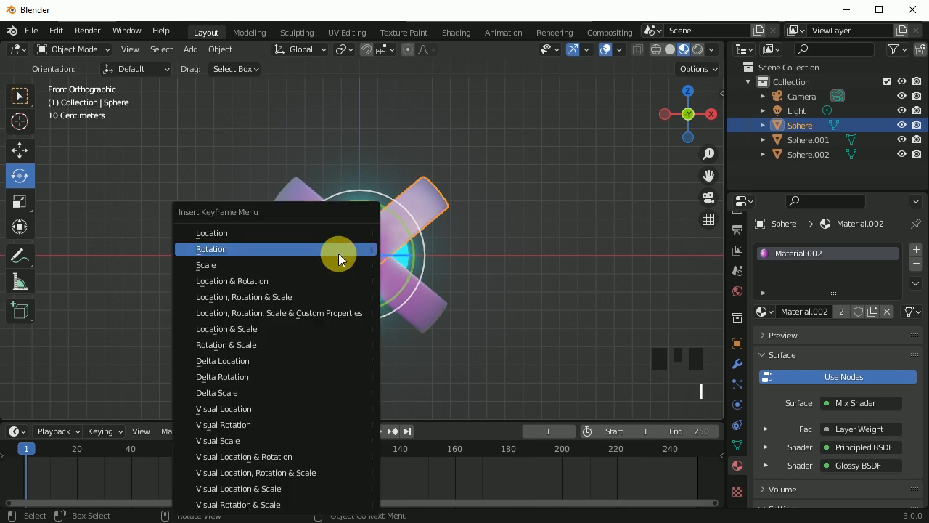
pyautogui.click(289, 294)
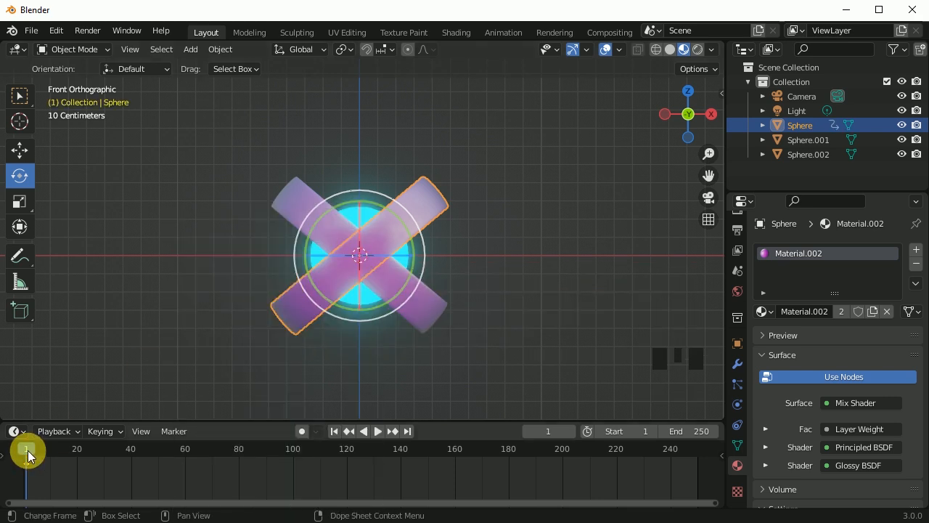
# At frame 150, rotate the original band about the Y axis and insert a Location, Rotation & Scale keyframe
pyautogui.press('space')
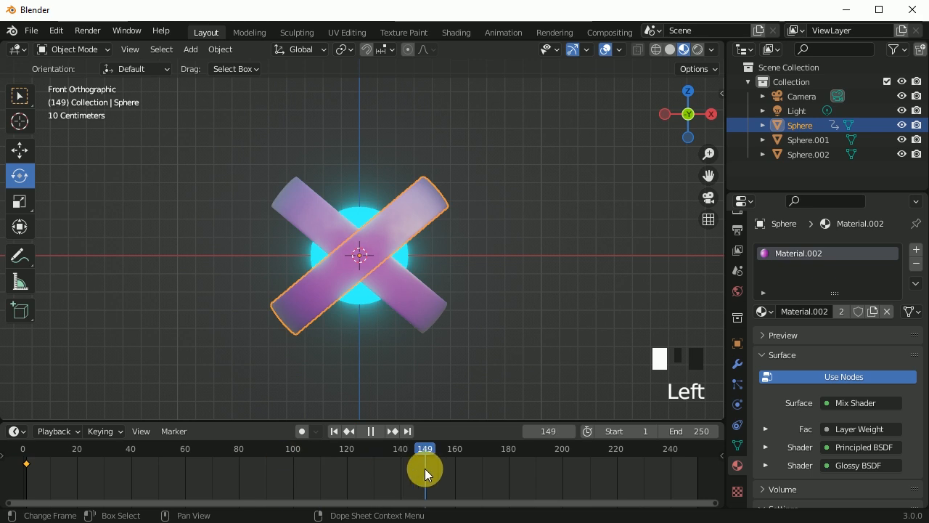
pyautogui.press('space')
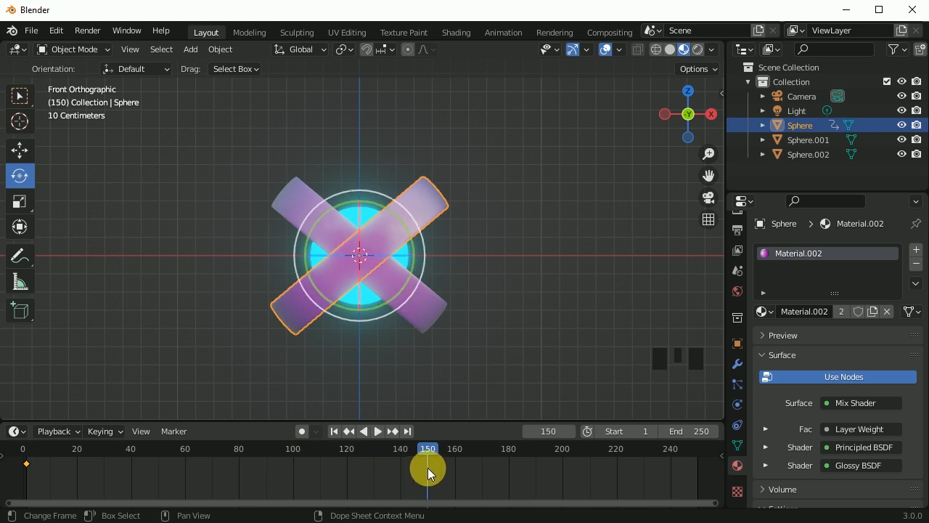
pyautogui.moveTo(414, 252)
pyautogui.mouseDown()
pyautogui.moveTo(408, 280)
pyautogui.moveTo(362, 306)
pyautogui.moveTo(318, 284)
pyautogui.moveTo(306, 245)
pyautogui.moveTo(332, 215)
pyautogui.moveTo(355, 216)
pyautogui.moveTo(390, 252)
pyautogui.moveTo(421, 252)
pyautogui.mouseUp()
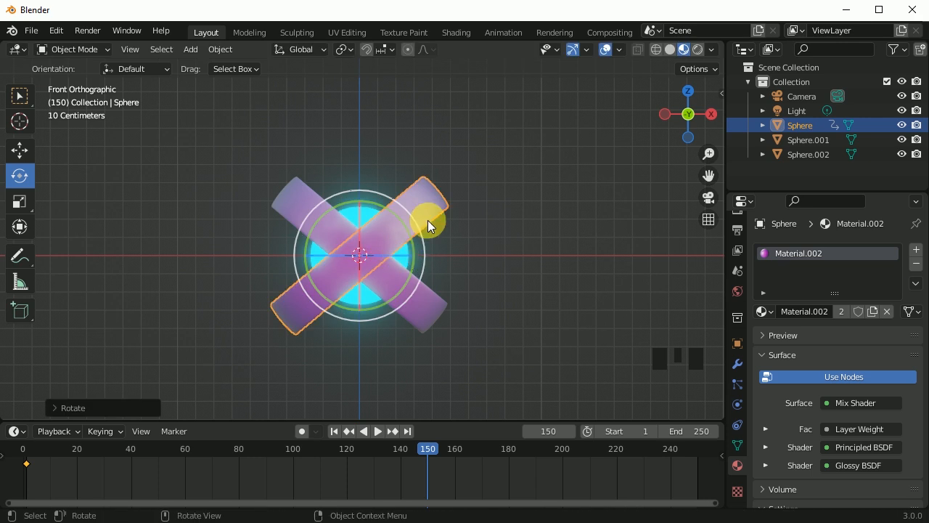
pyautogui.press('i')
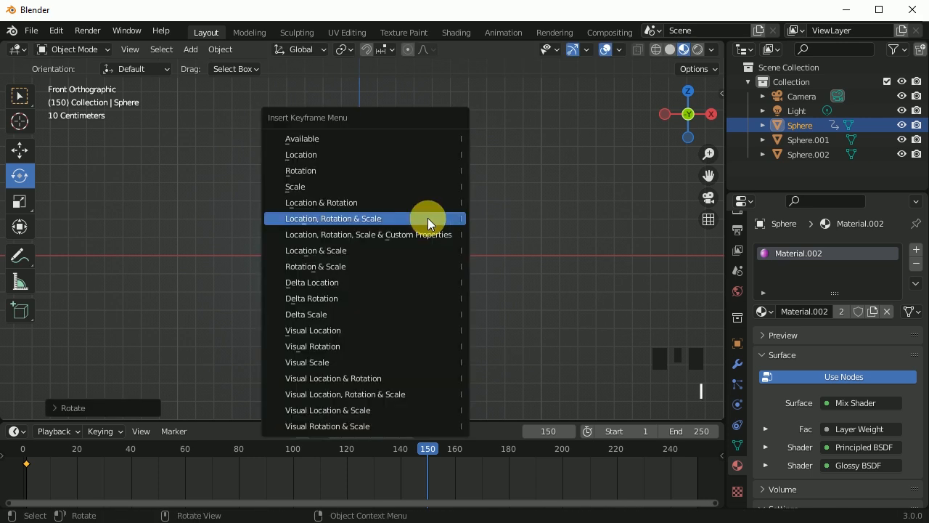
pyautogui.click(427, 217)
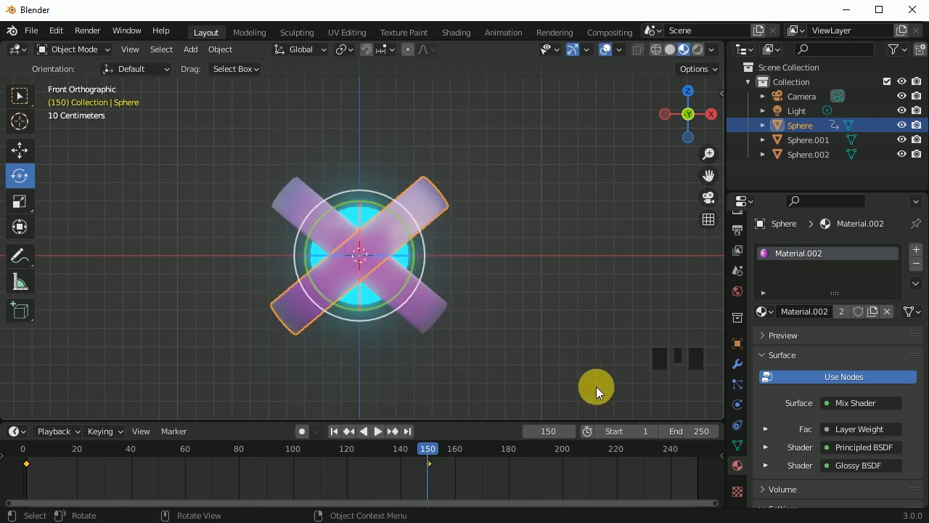
# Set the animation's end frame to 150 and insert a keyframe for the second crossed band at frame 1
pyautogui.click(701, 432)
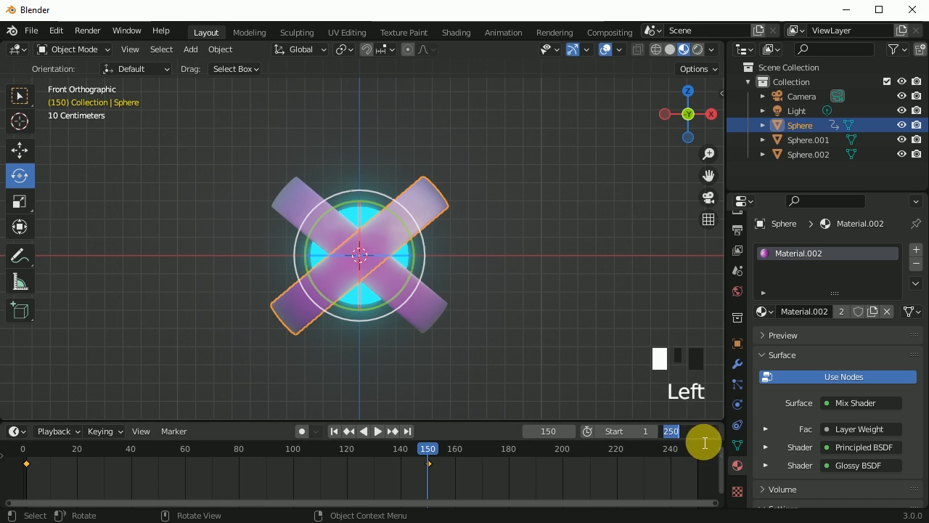
pyautogui.click(704, 443)
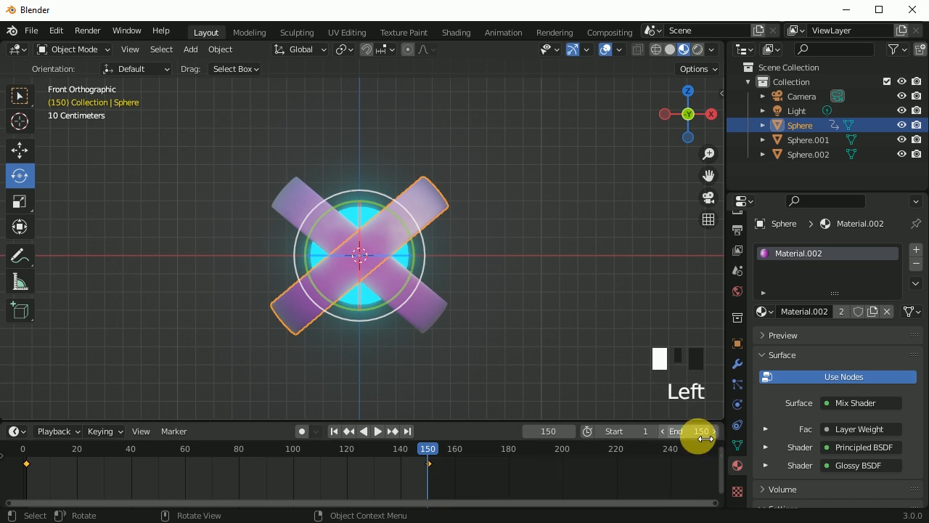
pyautogui.click(334, 431)
pyautogui.click(300, 201)
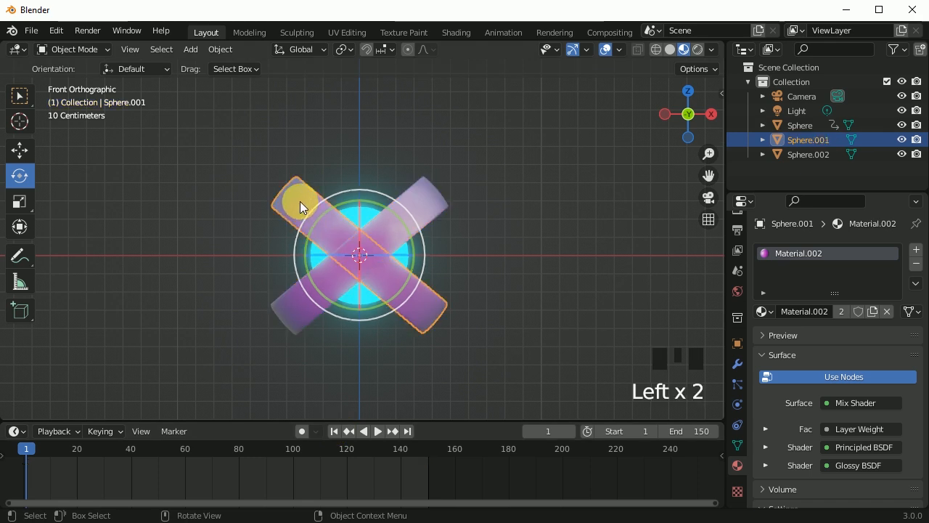
pyautogui.press('i')
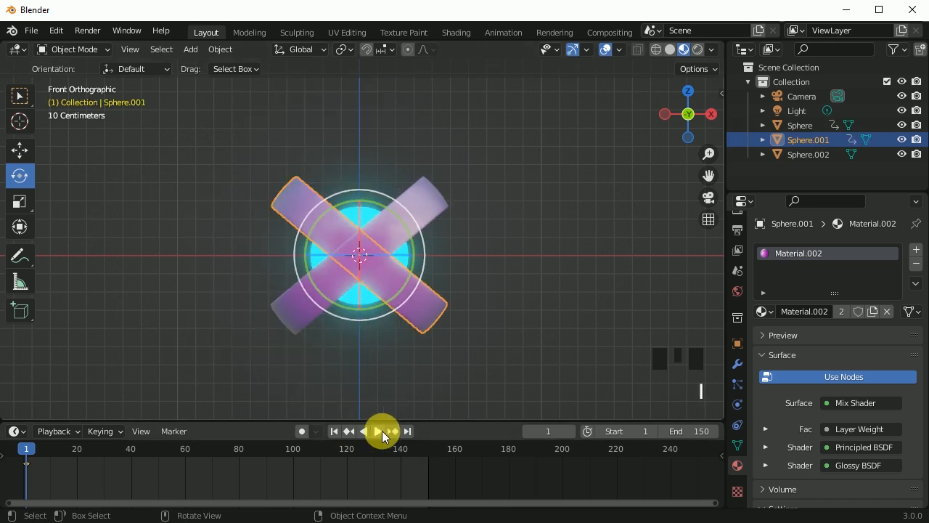
# At frame 150, rotate the second band about the X axis in right view and insert a Location, Rotation & Scale keyframe
pyautogui.click(408, 434)
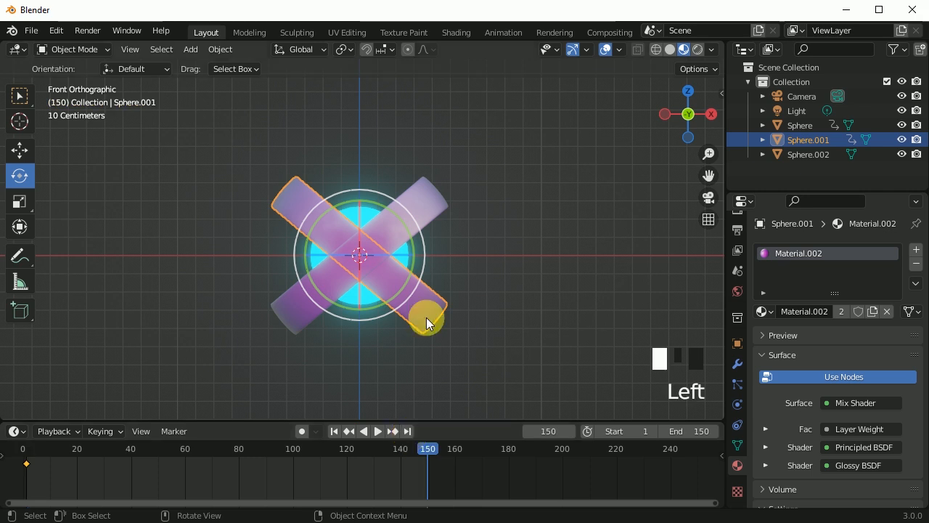
pyautogui.press('KP_3')
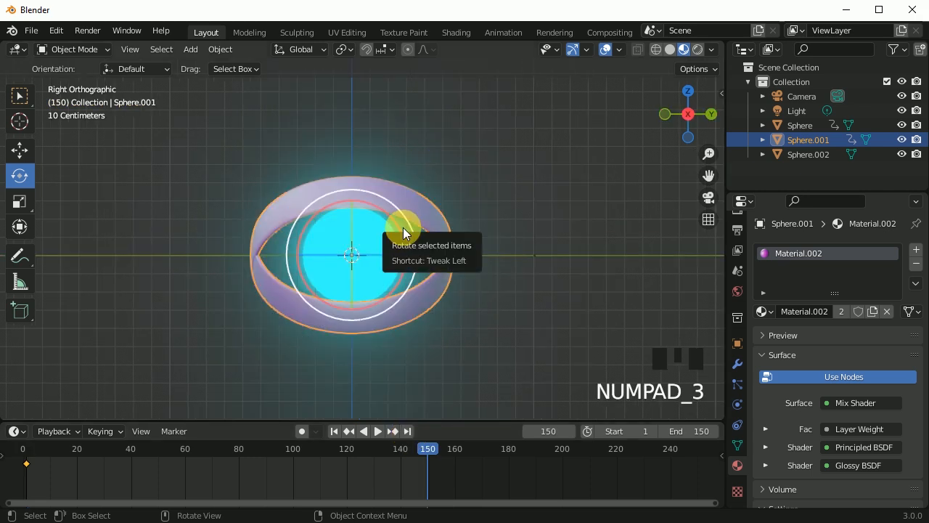
pyautogui.moveTo(401, 231); pyautogui.dragTo(381, 238)
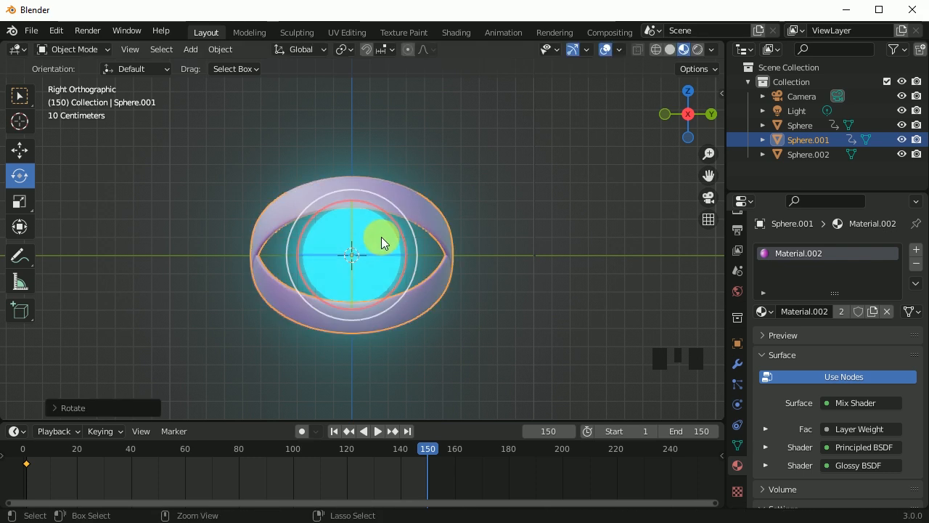
pyautogui.press('i')
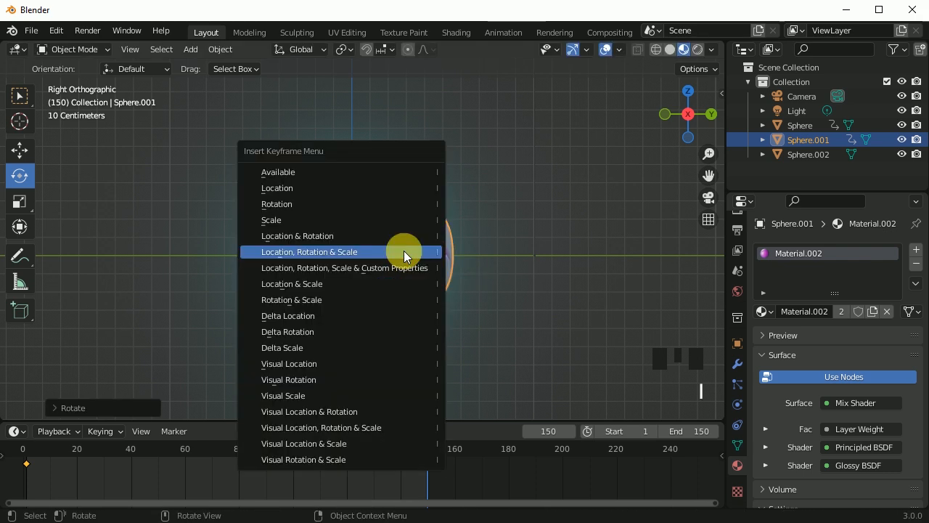
pyautogui.click(403, 250)
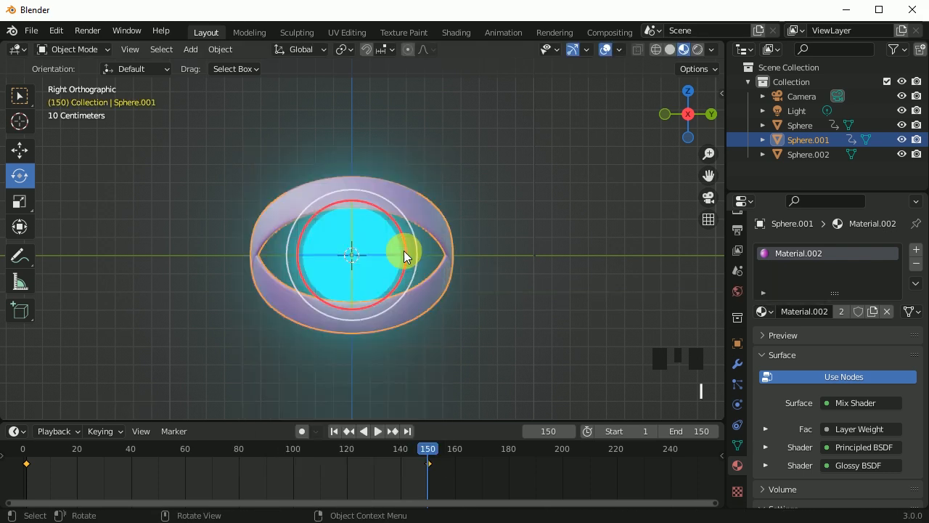
# Play the animation from frame 1 in front view to check both bands' rotation, with the Select Box tool active
pyautogui.click(334, 431)
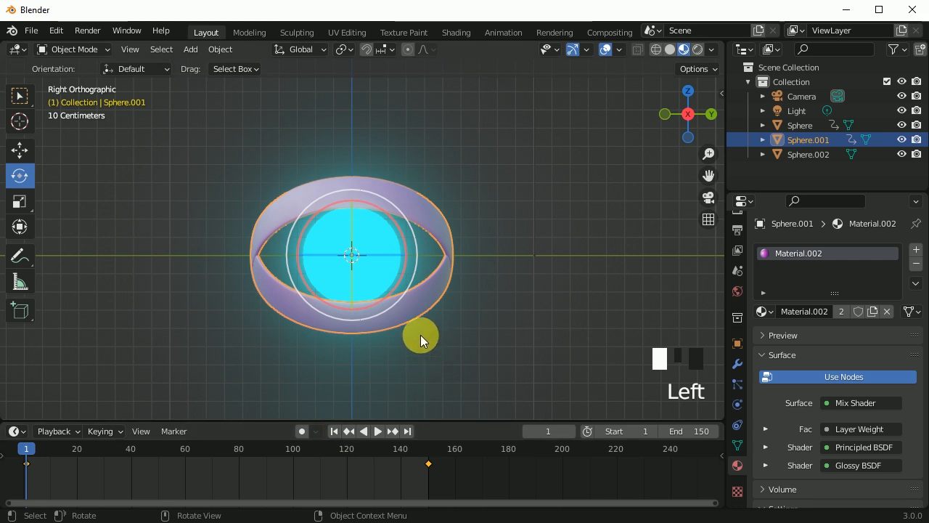
pyautogui.press('KP_1')
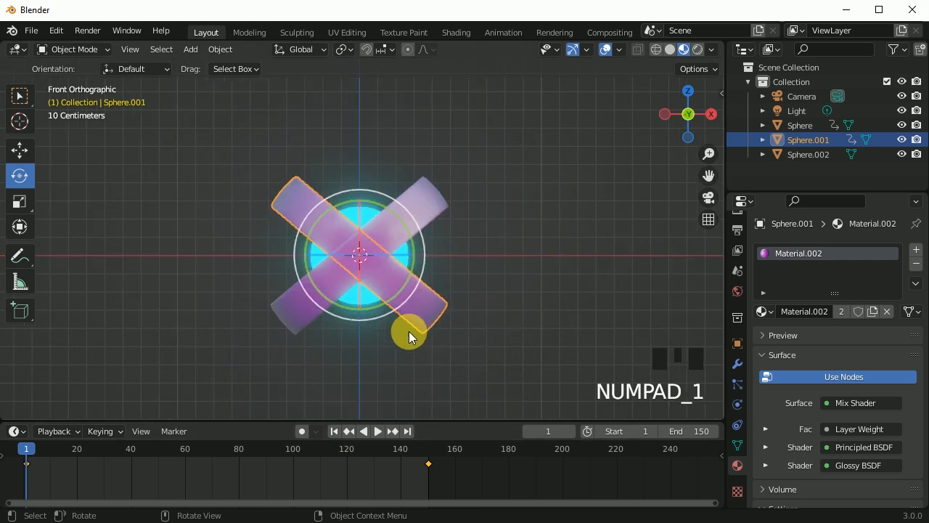
pyautogui.click(18, 95)
pyautogui.press('space')
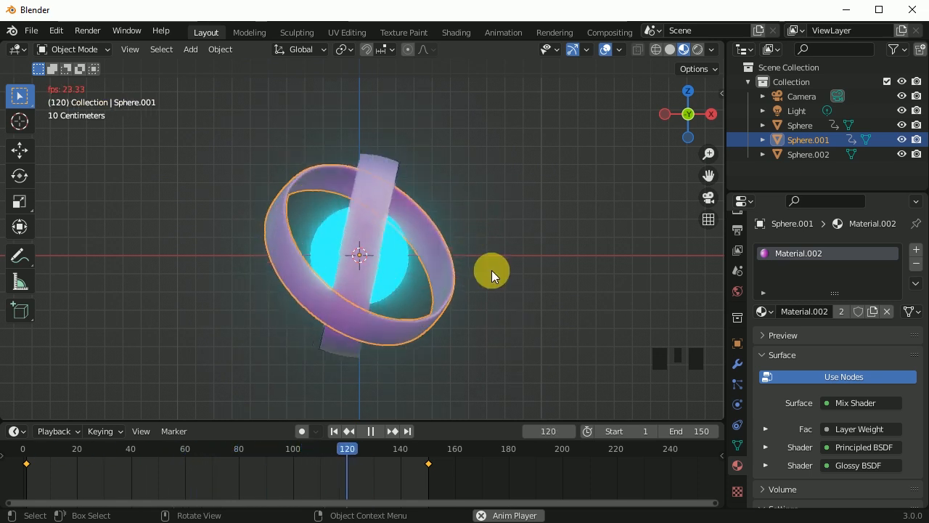
pyautogui.press('space')
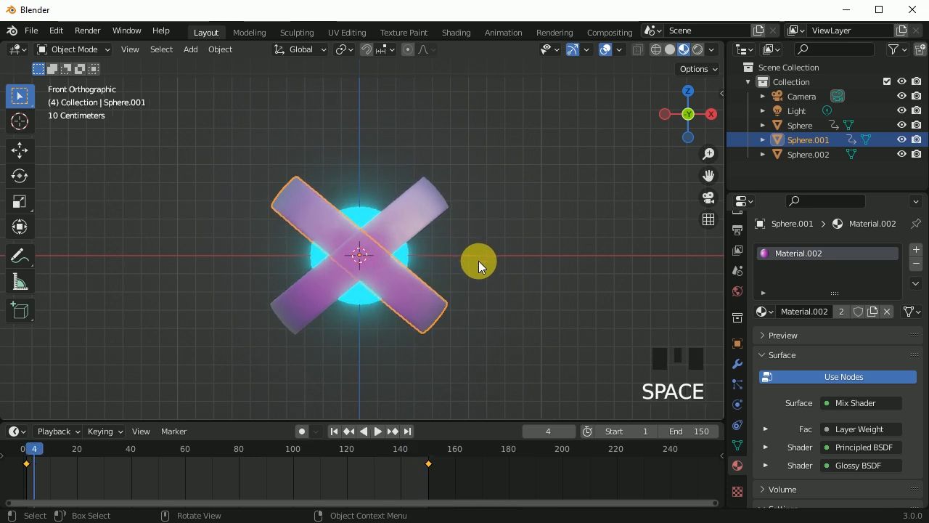
# Shrink the timeline area, add a mesh plane at the sphere's center in top view, and scale it well beyond the bands
pyautogui.moveTo(509, 278); pyautogui.dragTo(454, 285, button='middle')
pyautogui.press('KP_7')
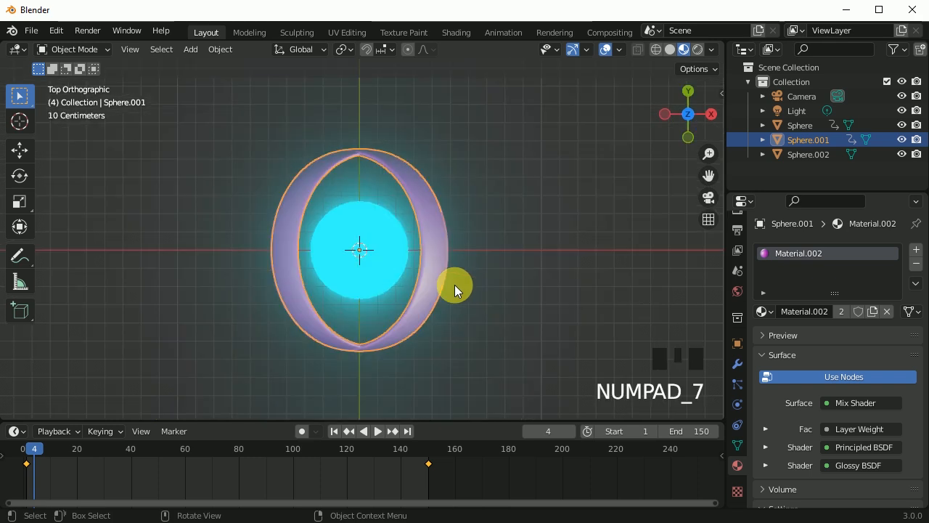
pyautogui.scroll(-2, 445, 300)
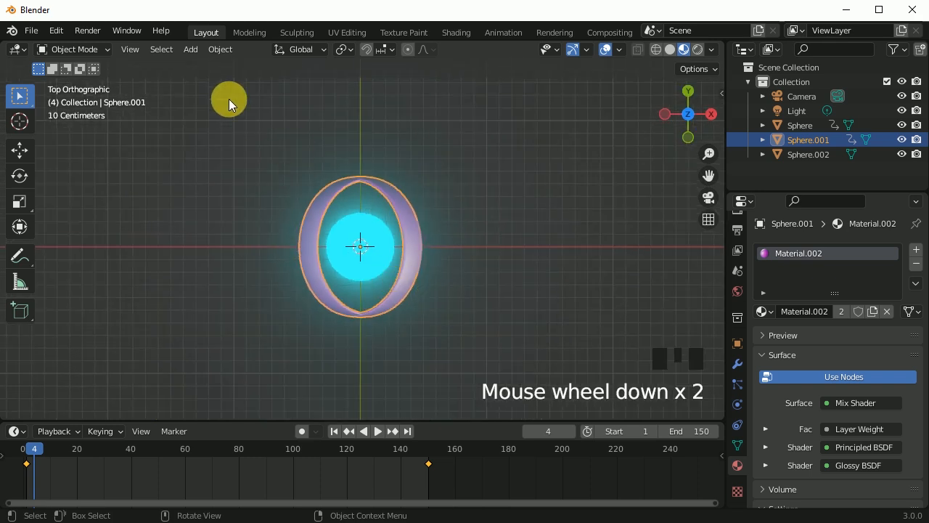
pyautogui.moveTo(434, 423); pyautogui.dragTo(436, 465)
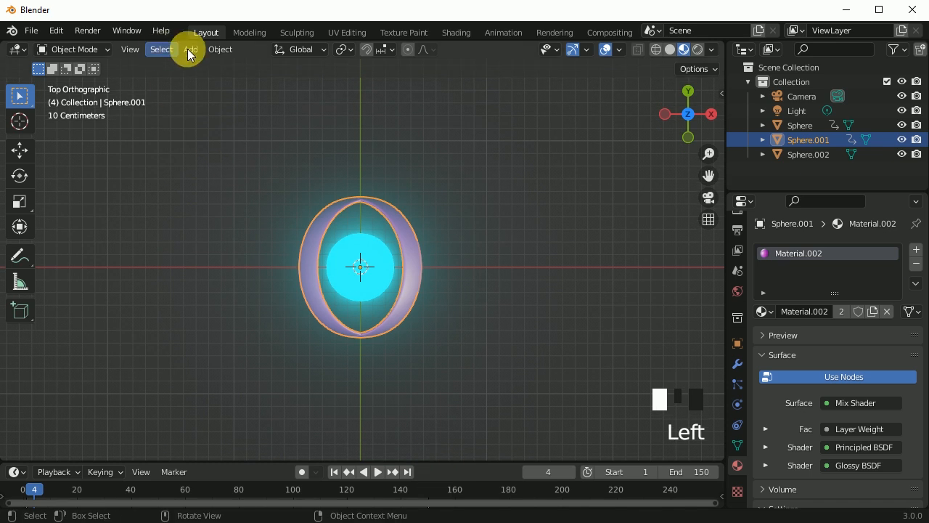
pyautogui.click(191, 51)
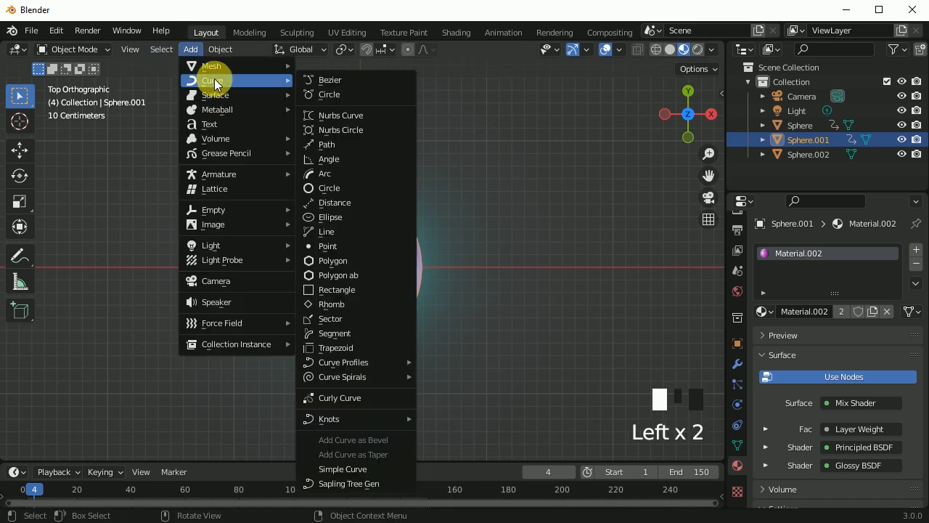
pyautogui.moveTo(215, 69)
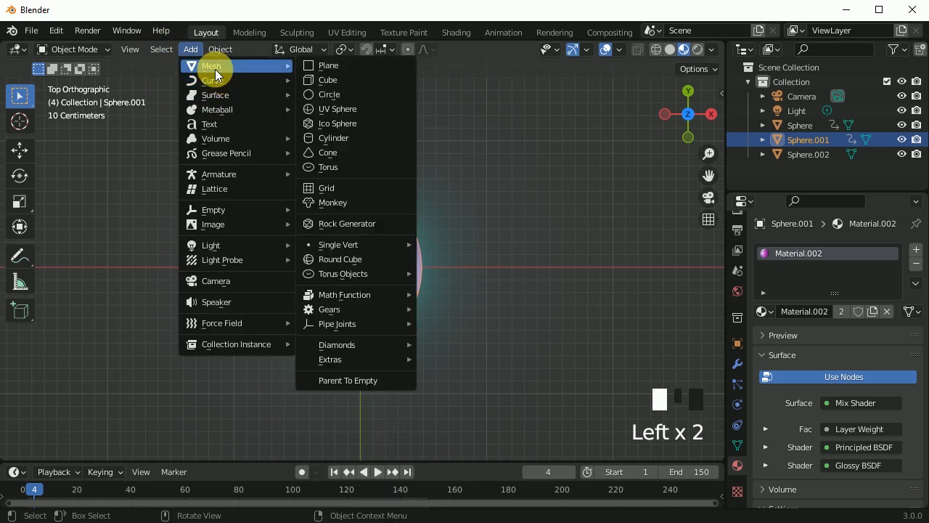
pyautogui.click(330, 65)
pyautogui.press('s')
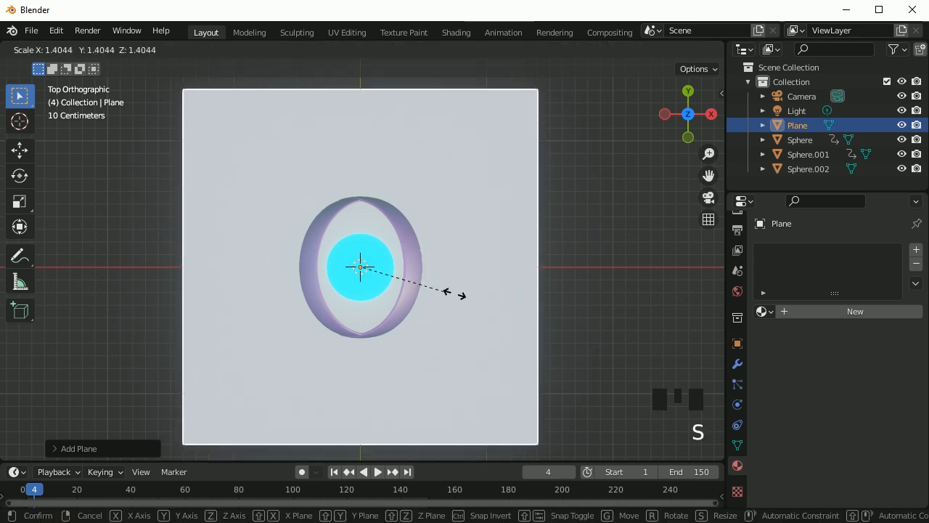
pyautogui.click(455, 301)
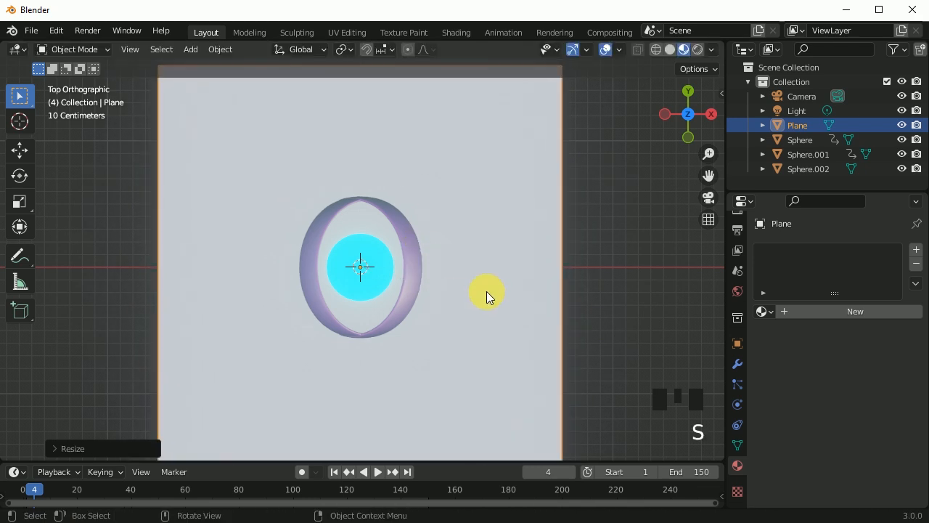
# Move the plane below the bands, enlarge it as a floor, and shift it backward along the Y axis
pyautogui.press('KP_3')
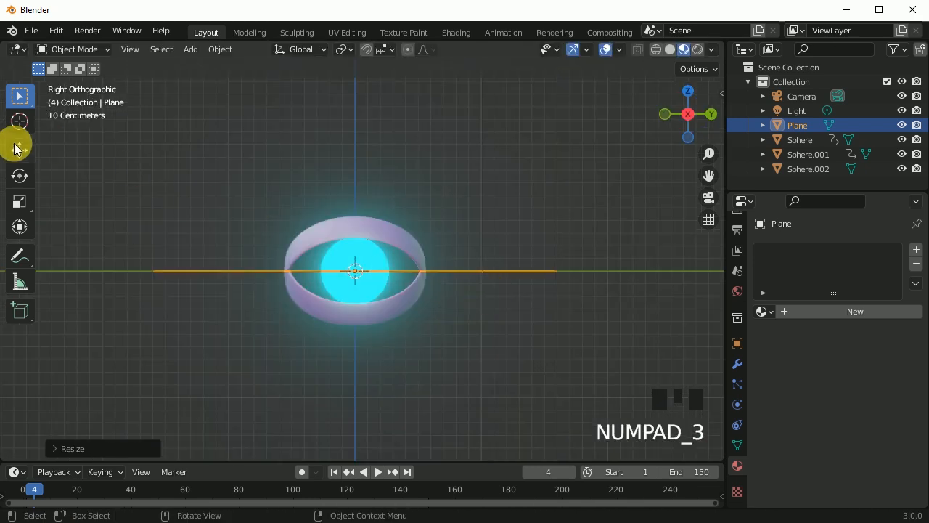
pyautogui.click(18, 148)
pyautogui.moveTo(356, 210); pyautogui.dragTo(426, 307)
pyautogui.keyDown('shift'); pyautogui.moveTo(478, 349); pyautogui.dragTo(416, 375, button='middle'); pyautogui.keyUp('shift')
pyautogui.press('s')
pyautogui.click(363, 391)
pyautogui.keyDown('shift'); pyautogui.moveTo(338, 331); pyautogui.dragTo(384, 329, button='middle'); pyautogui.keyUp('shift')
pyautogui.moveTo(301, 363); pyautogui.dragTo(537, 362)
pyautogui.keyDown('shift'); pyautogui.moveTo(537, 362); pyautogui.dragTo(450, 323, button='middle'); pyautogui.keyUp('shift')
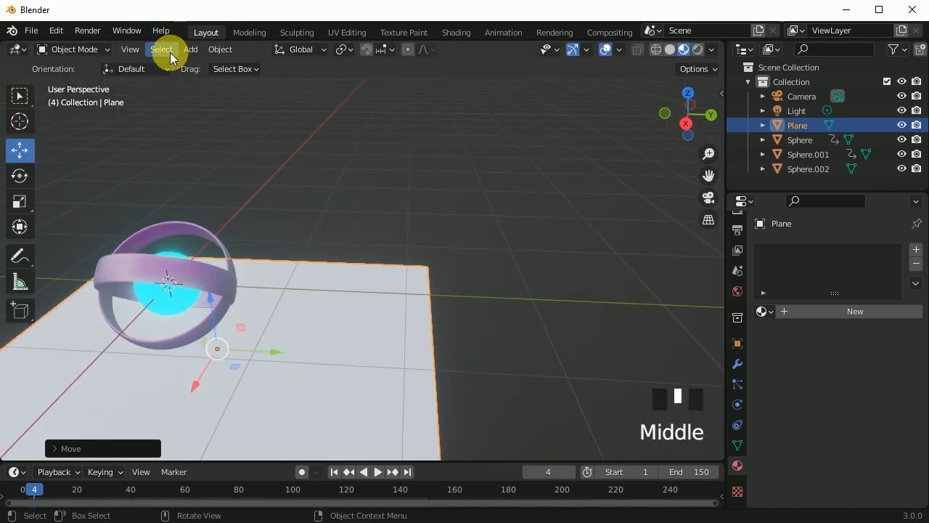
# In Edit Mode, extrude the plane's rear edge straight up about 1.6 m to form a back wall
pyautogui.press('Tab')
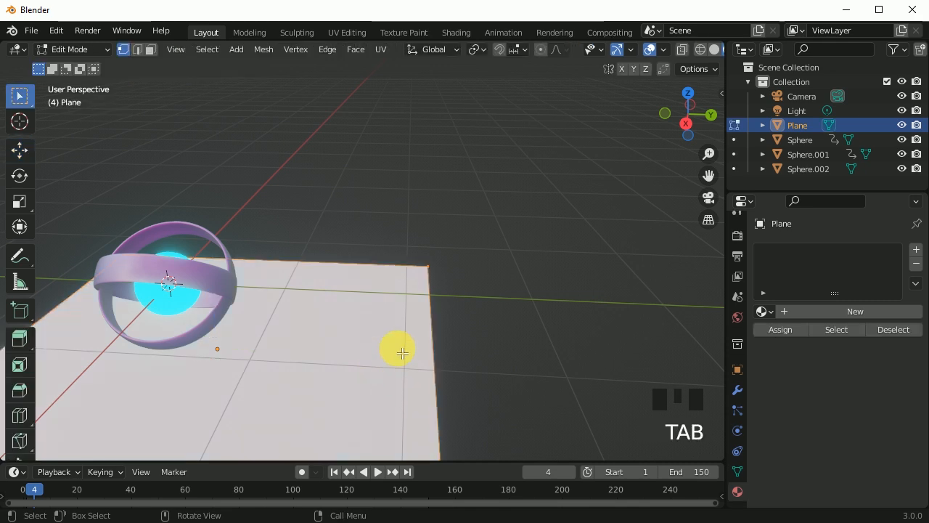
pyautogui.click(138, 51)
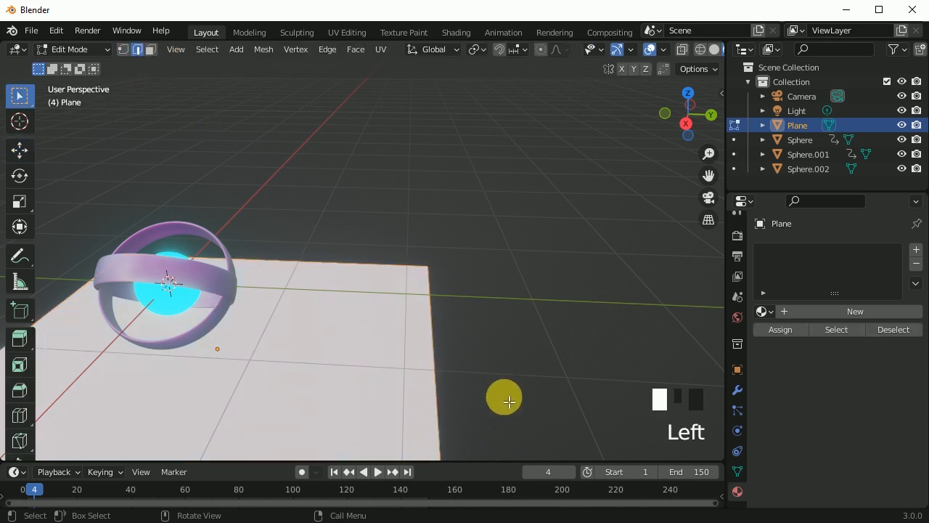
pyautogui.click(462, 383)
pyautogui.press('KP_3')
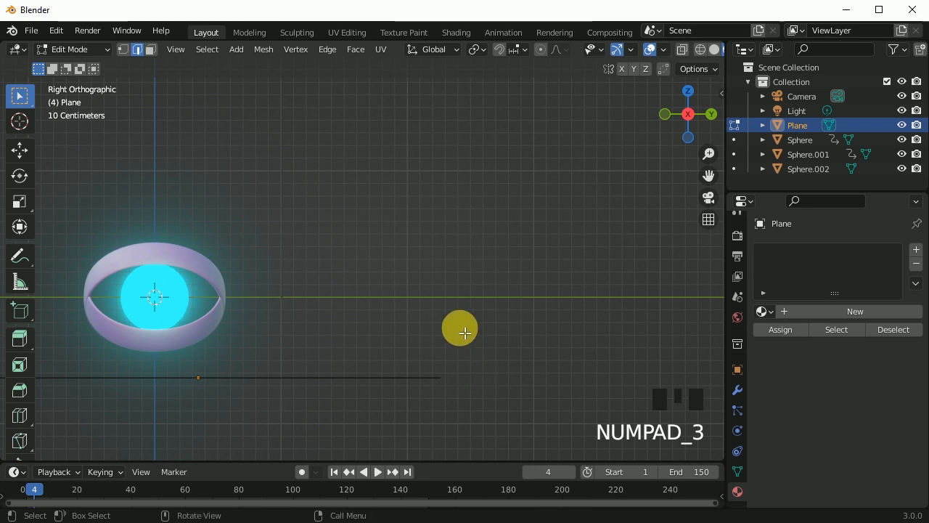
pyautogui.press('e')
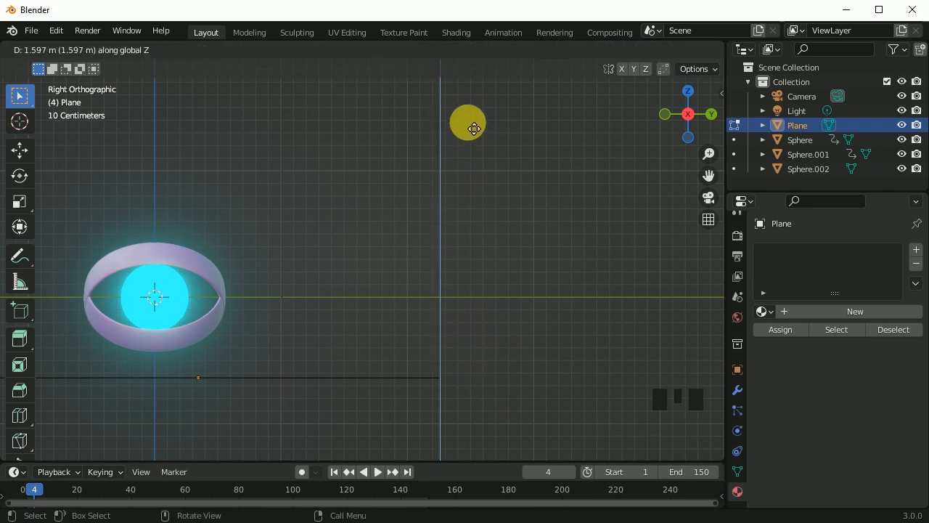
pyautogui.click(474, 130)
# Raise the back wall's top edge further along the Z axis with the Move tool
pyautogui.scroll(-3, 496, 272)
pyautogui.moveTo(497, 272); pyautogui.dragTo(468, 288, button='middle')
pyautogui.click(18, 151)
pyautogui.moveTo(406, 174); pyautogui.dragTo(428, 444)
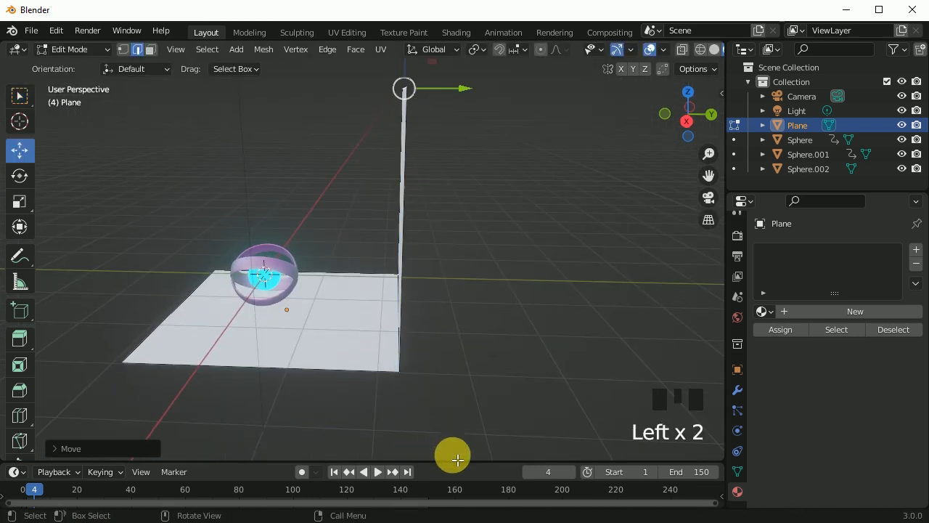
# Bevel the edge where the floor meets the back wall with a 0.744 m width and 13 segments
pyautogui.press('KP_3')
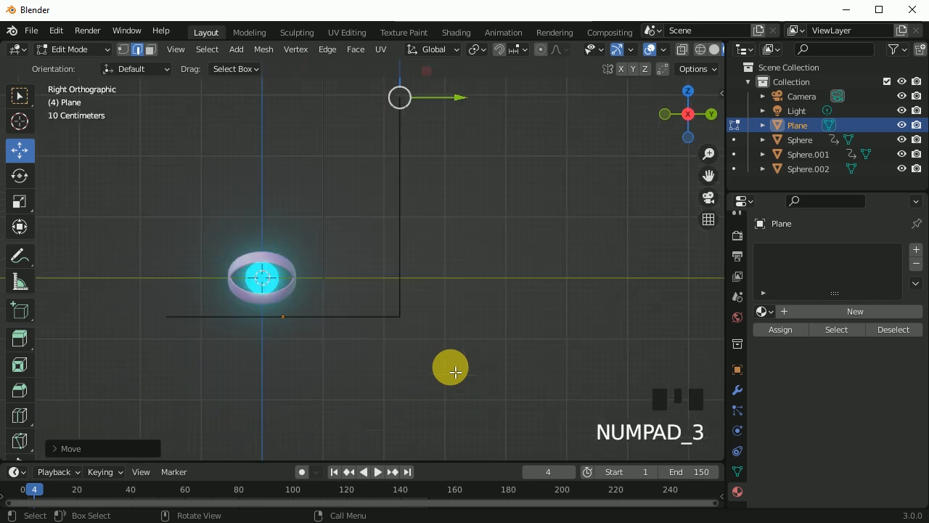
pyautogui.moveTo(462, 327); pyautogui.dragTo(416, 363, button='middle')
pyautogui.click(368, 329)
pyautogui.press('KP_3')
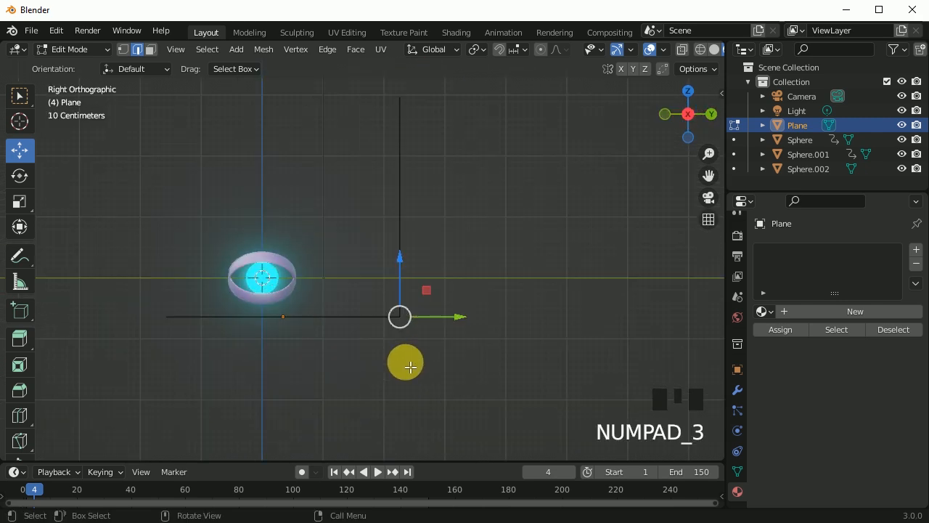
pyautogui.scroll(2, 437, 291)
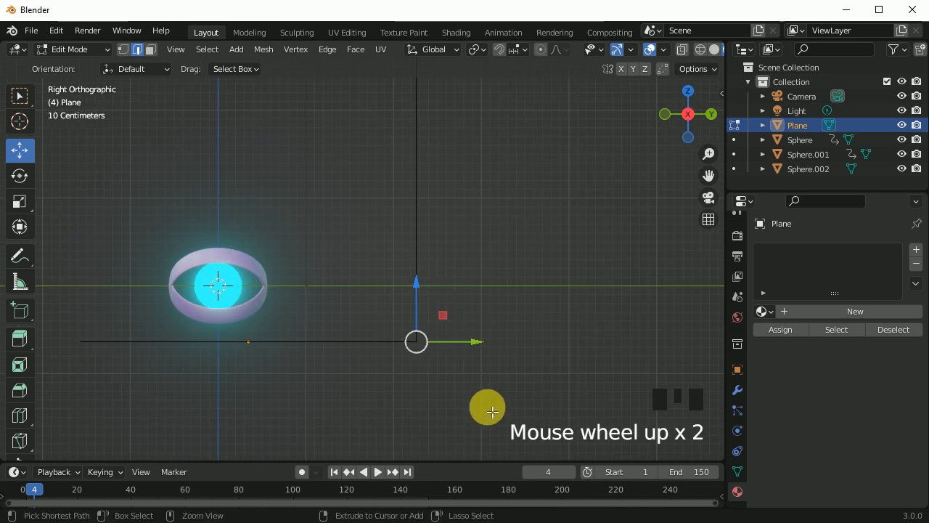
pyautogui.hotkey('ctrl', 'b')
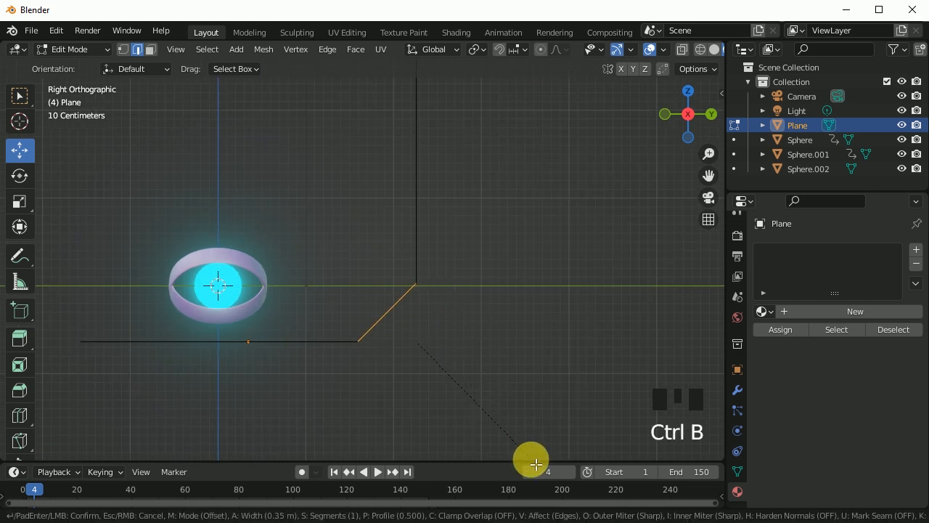
pyautogui.scroll(2, 547, 130)
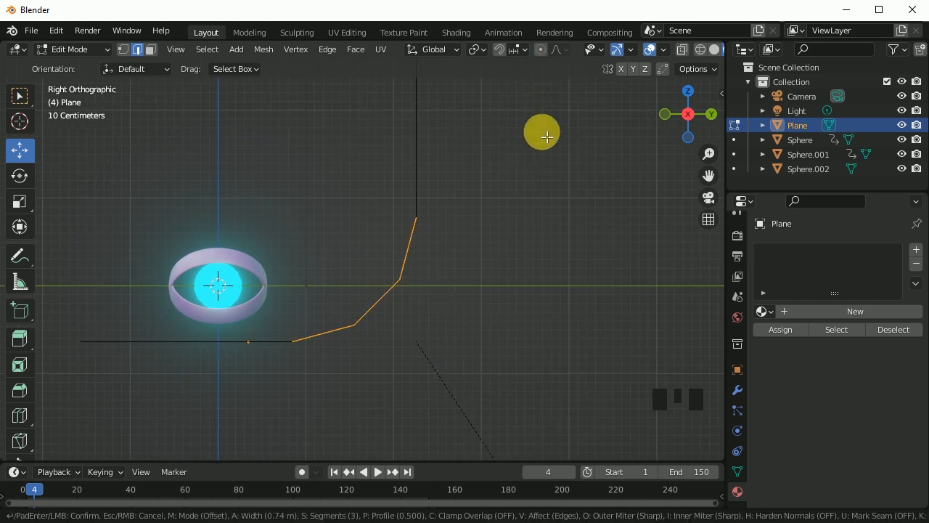
pyautogui.scroll(6, 547, 137)
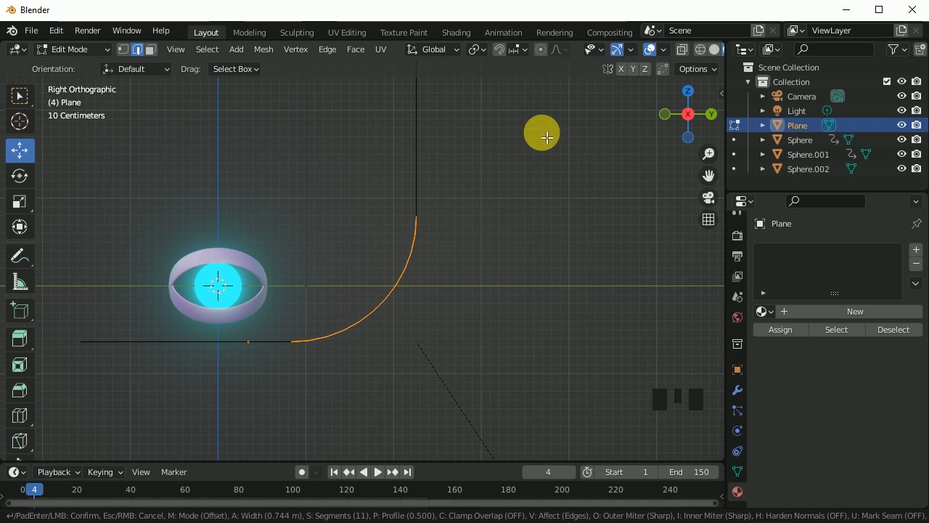
pyautogui.click(546, 137)
# Increase the bevel's segments to 25 and return to Object Mode
pyautogui.moveTo(319, 213); pyautogui.dragTo(438, 300, button='middle')
pyautogui.scroll(-2, 422, 248)
pyautogui.click(100, 450)
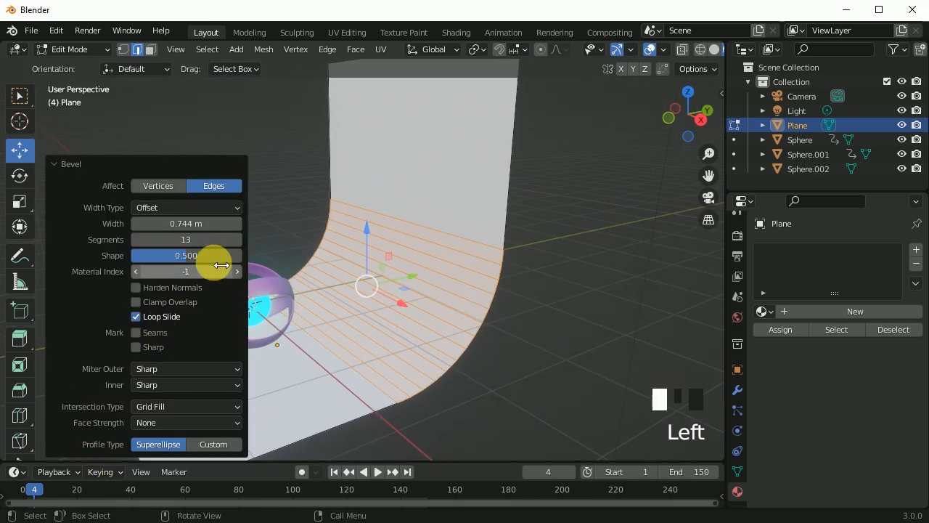
pyautogui.click(237, 239)
pyautogui.click(238, 240)
pyautogui.click(237, 239)
pyautogui.click(237, 240)
pyautogui.click(237, 239)
pyautogui.click(237, 239)
pyautogui.click(237, 240)
pyautogui.click(237, 239)
pyautogui.click(237, 240)
pyautogui.click(238, 239)
pyautogui.click(237, 240)
pyautogui.click(238, 239)
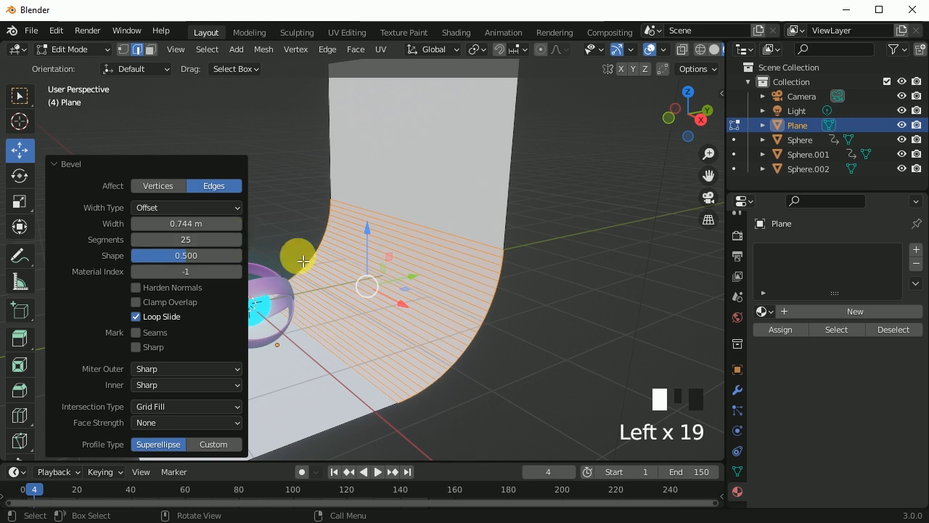
pyautogui.click(563, 312)
pyautogui.press('Tab')
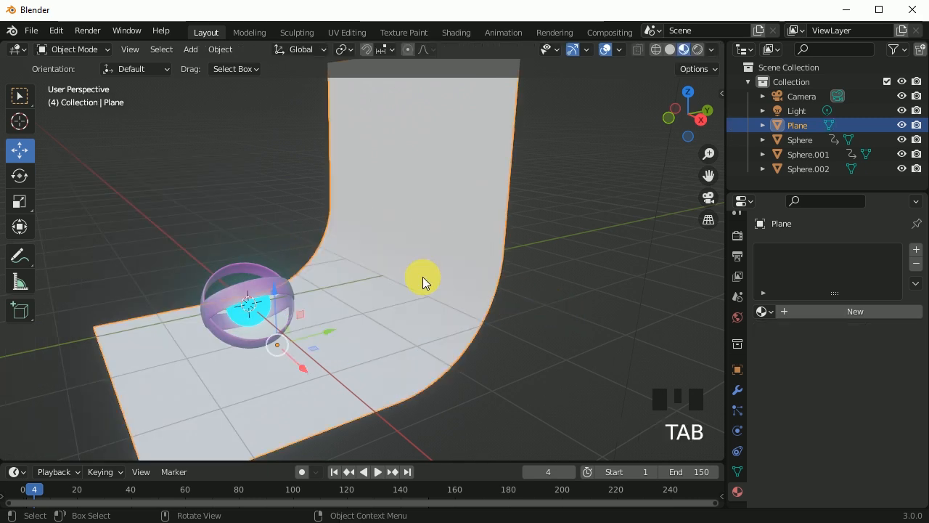
# Enlarge the timeline area, switch it to the Asset Browser, and show the vx asset library
pyautogui.moveTo(340, 234); pyautogui.dragTo(419, 227, button='middle')
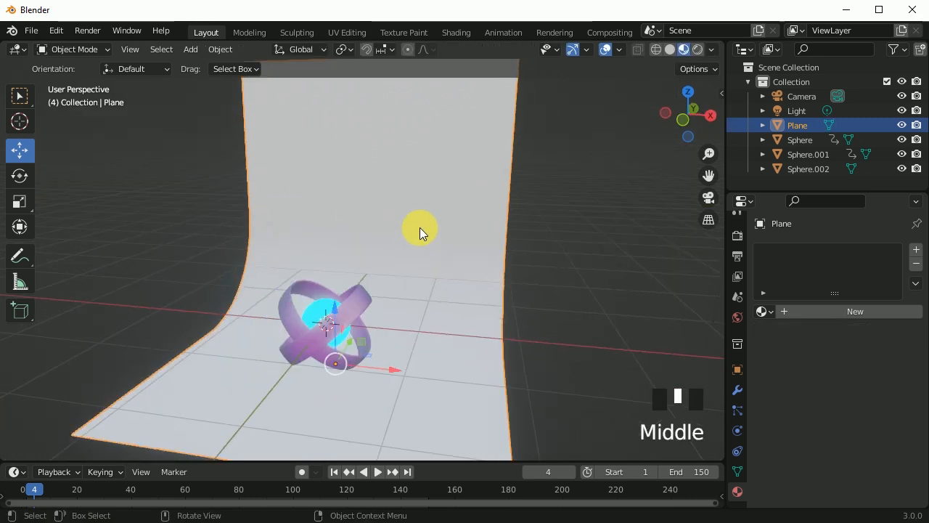
pyautogui.press('KP_1')
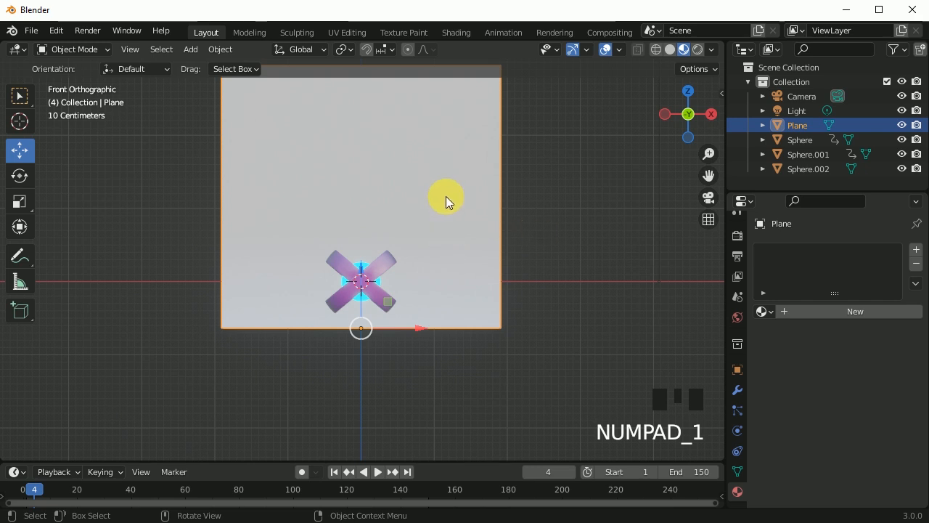
pyautogui.keyDown('shift'); pyautogui.moveTo(513, 243); pyautogui.dragTo(486, 284, button='middle'); pyautogui.keyUp('shift')
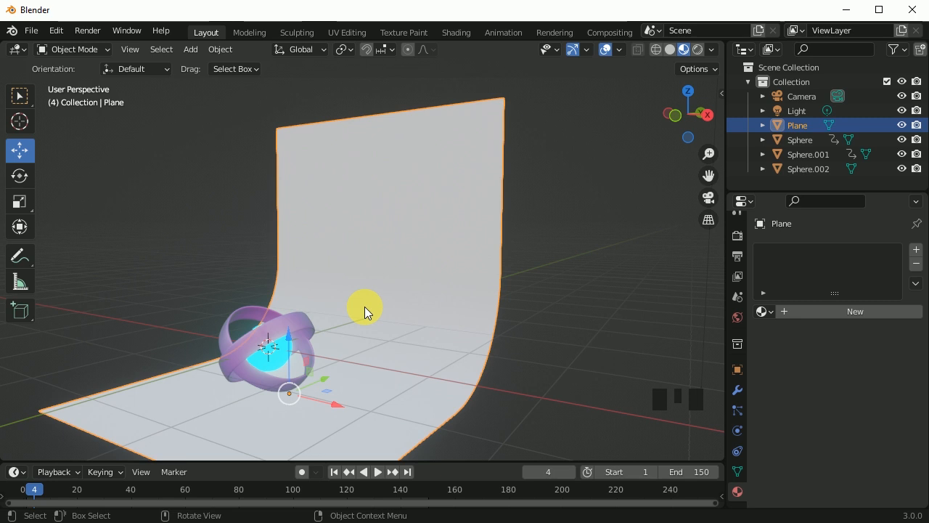
pyautogui.moveTo(362, 461); pyautogui.dragTo(362, 392)
pyautogui.click(13, 399)
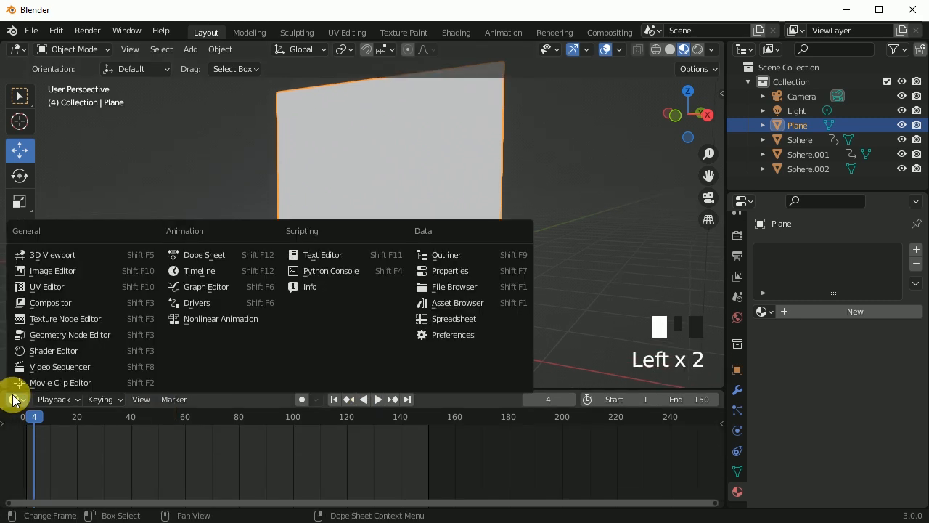
pyautogui.click(417, 301)
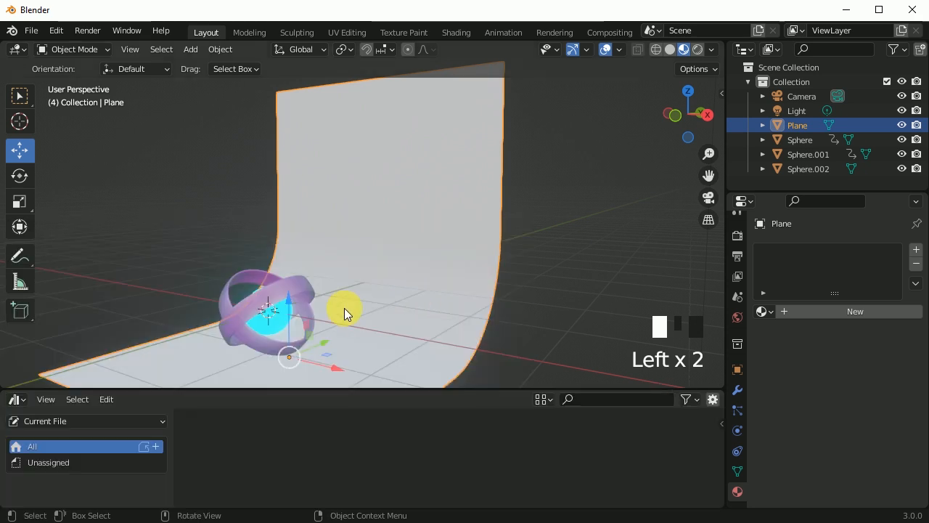
pyautogui.click(53, 424)
pyautogui.click(40, 458)
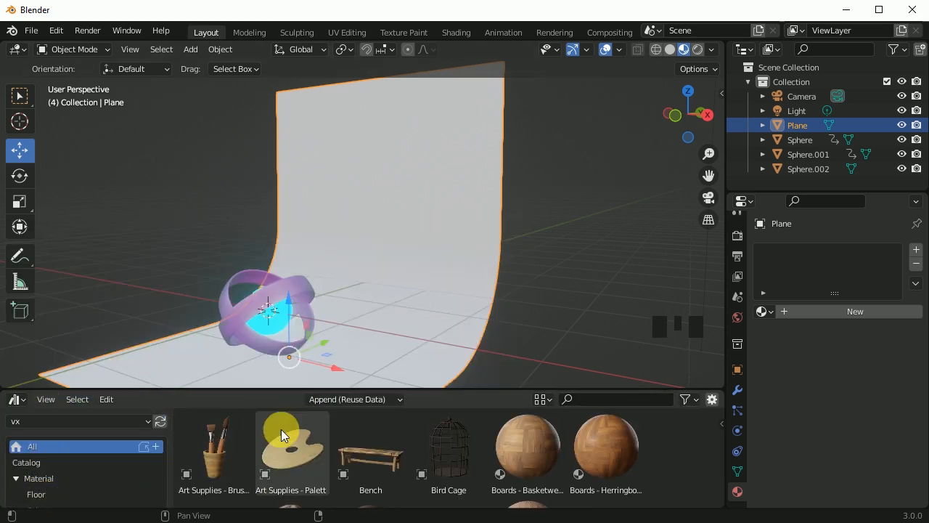
# Find the Porcelain - Black material in the asset library and apply it to the curved backdrop plane
pyautogui.scroll(-7, 399, 436)
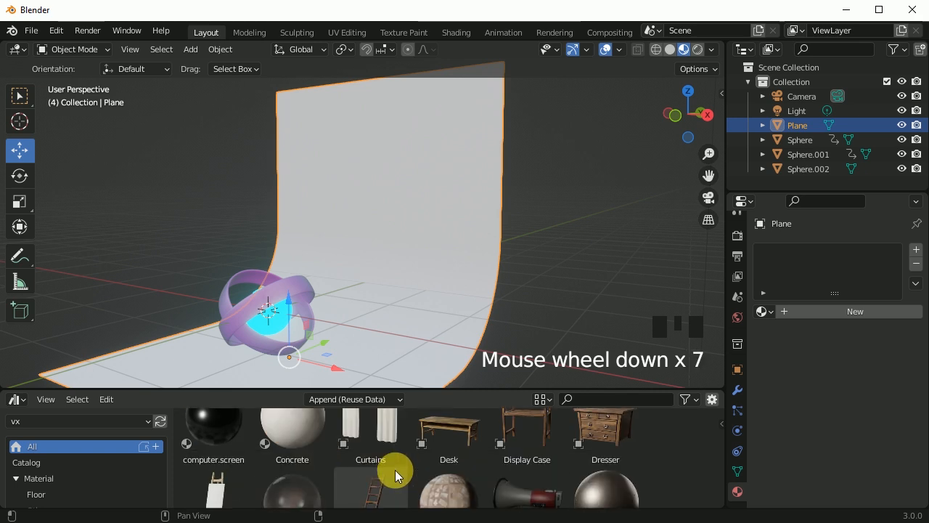
pyautogui.scroll(-4, 397, 463)
pyautogui.scroll(-5, 548, 462)
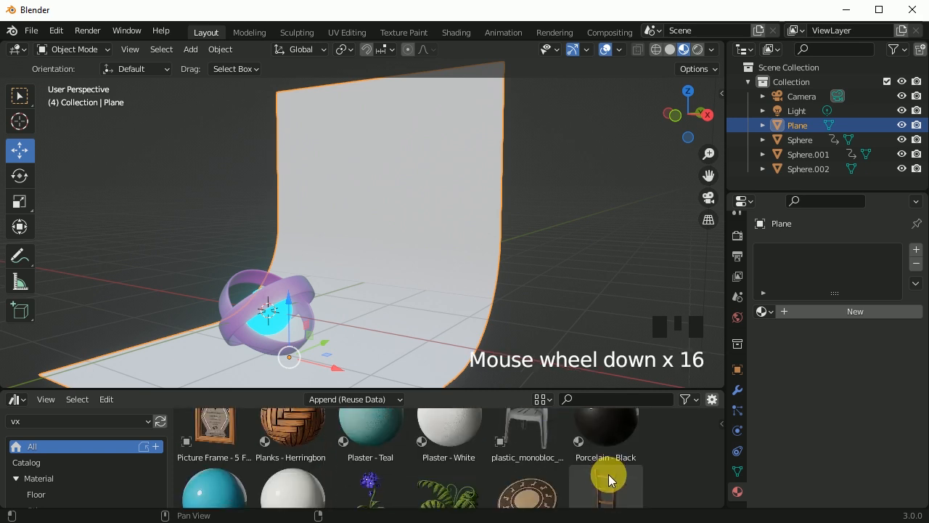
pyautogui.moveTo(605, 445); pyautogui.dragTo(440, 246)
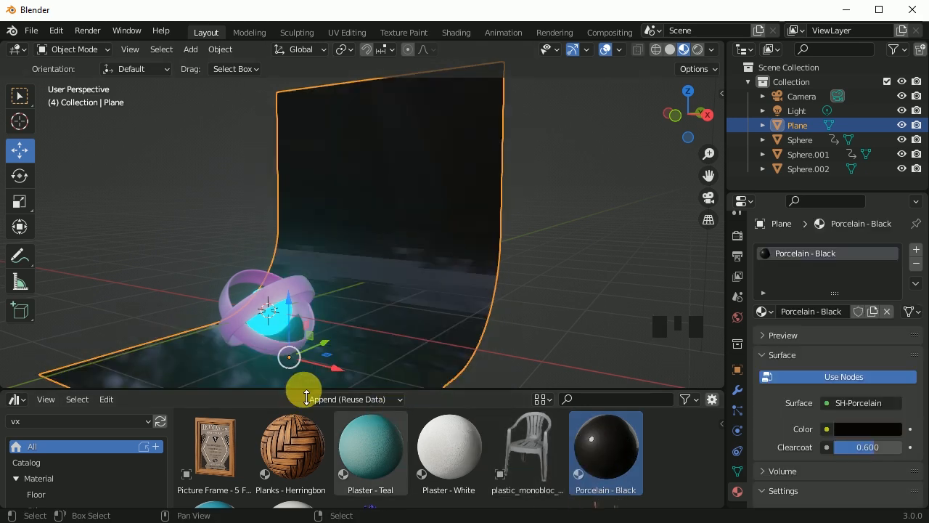
# Switch the Asset Browser area back to the Timeline, shrink it, and show the scene in front view
pyautogui.click(20, 401)
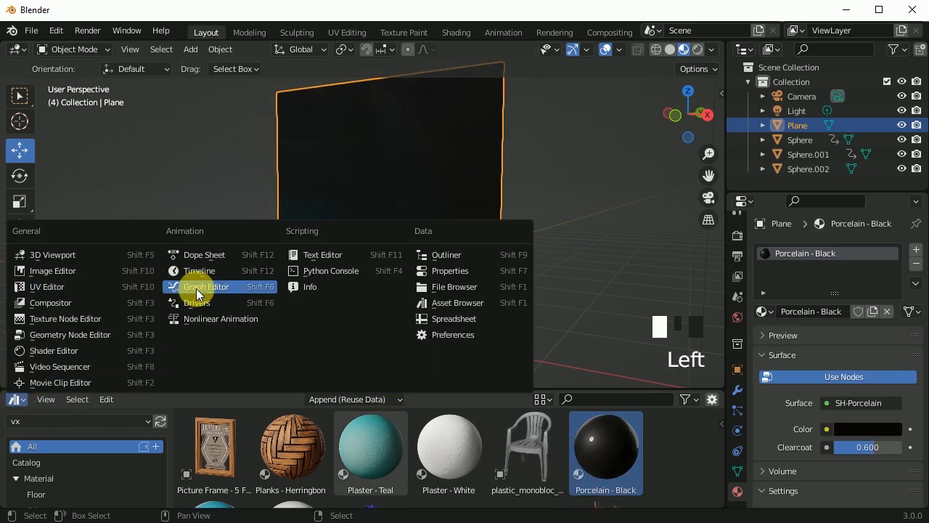
pyautogui.click(200, 271)
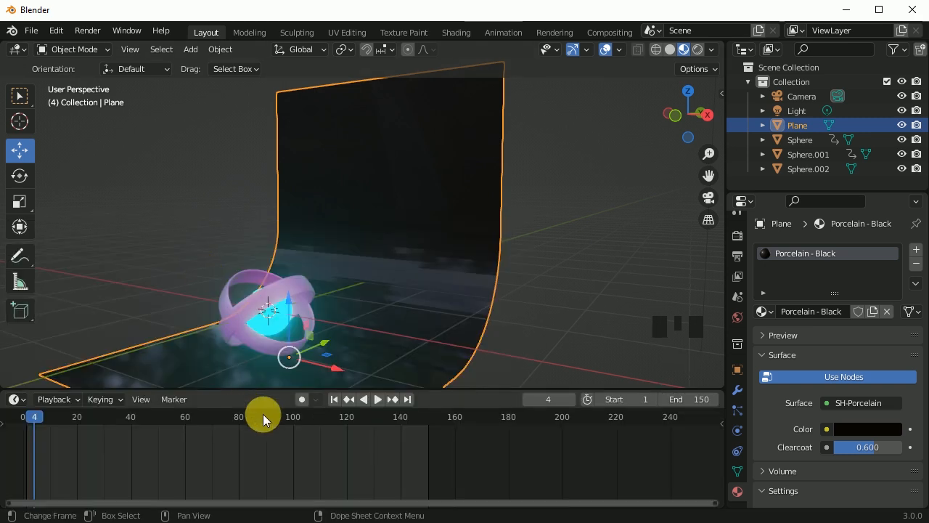
pyautogui.moveTo(346, 392); pyautogui.dragTo(347, 513)
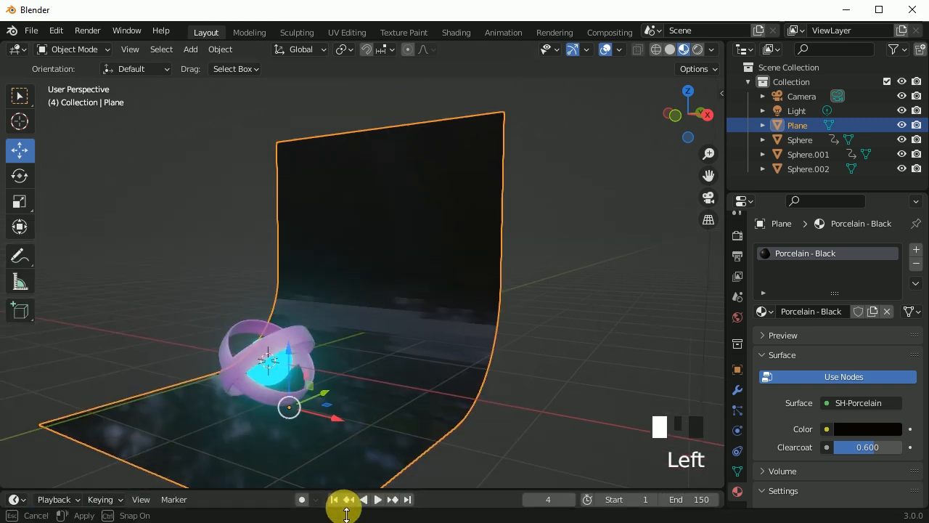
pyautogui.moveTo(244, 332); pyautogui.dragTo(300, 348, button='middle')
pyautogui.press('KP_1')
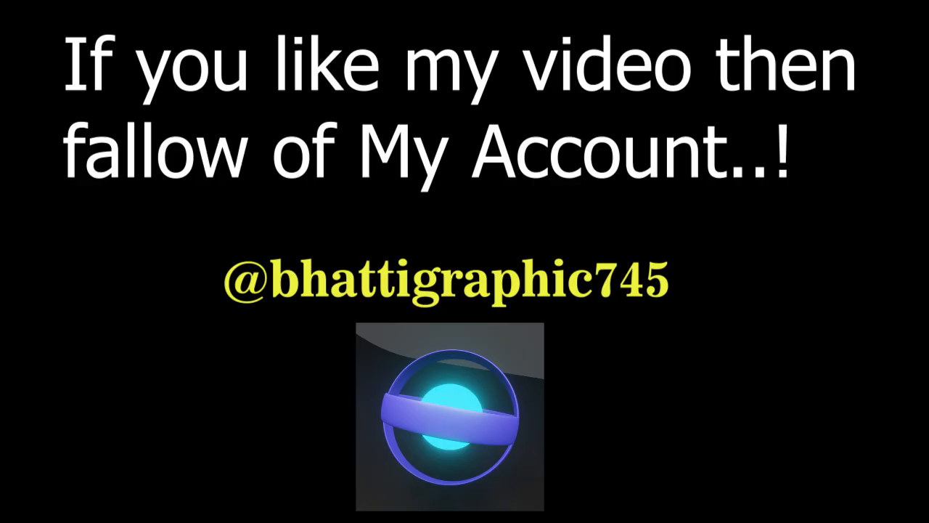